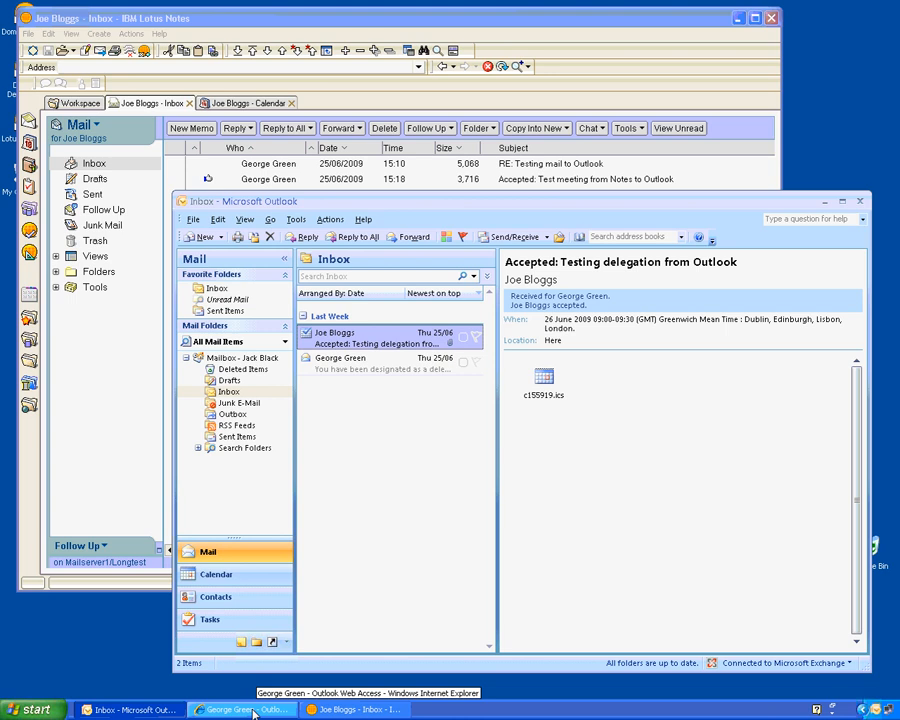
# - Minimise the web mail window and start a meeting request at the shared calendar's Tuesday 10:00 slot
pyautogui.click(253, 710)
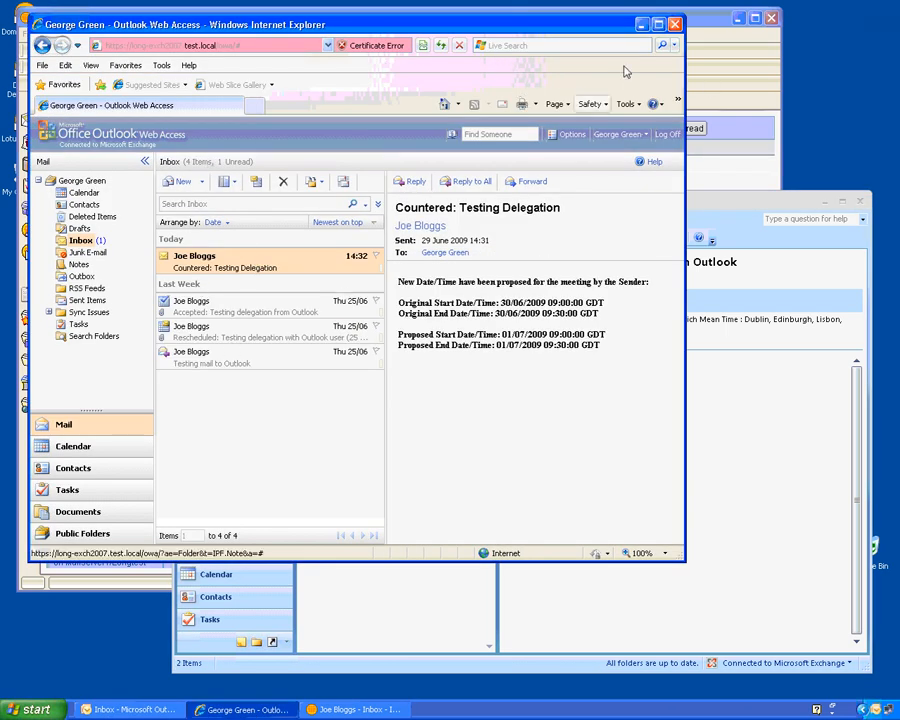
pyautogui.click(642, 25)
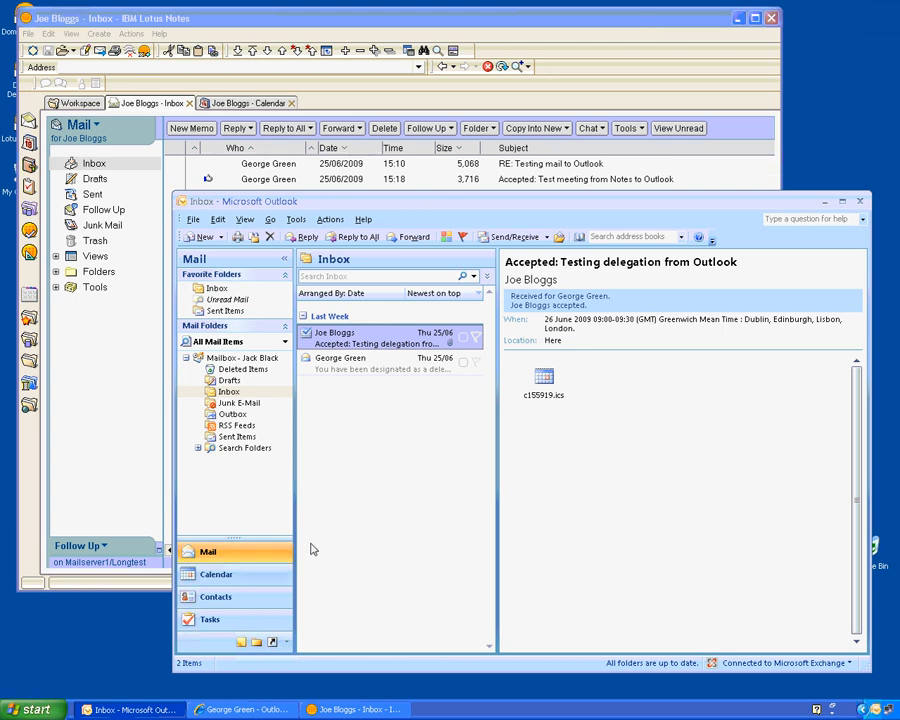
pyautogui.click(216, 574)
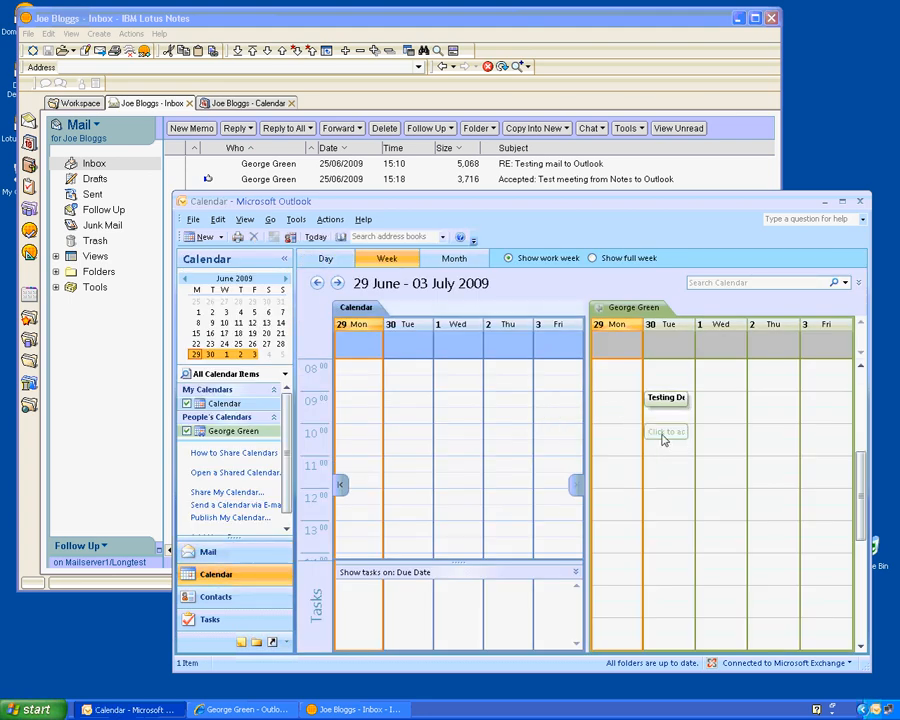
pyautogui.rightClick(663, 437)
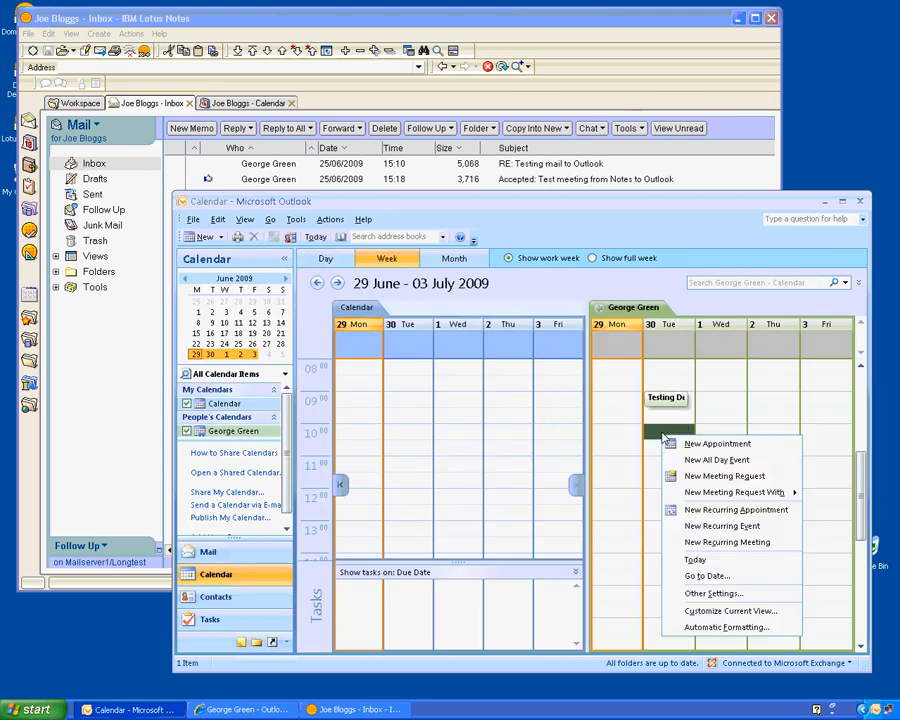
pyautogui.click(688, 476)
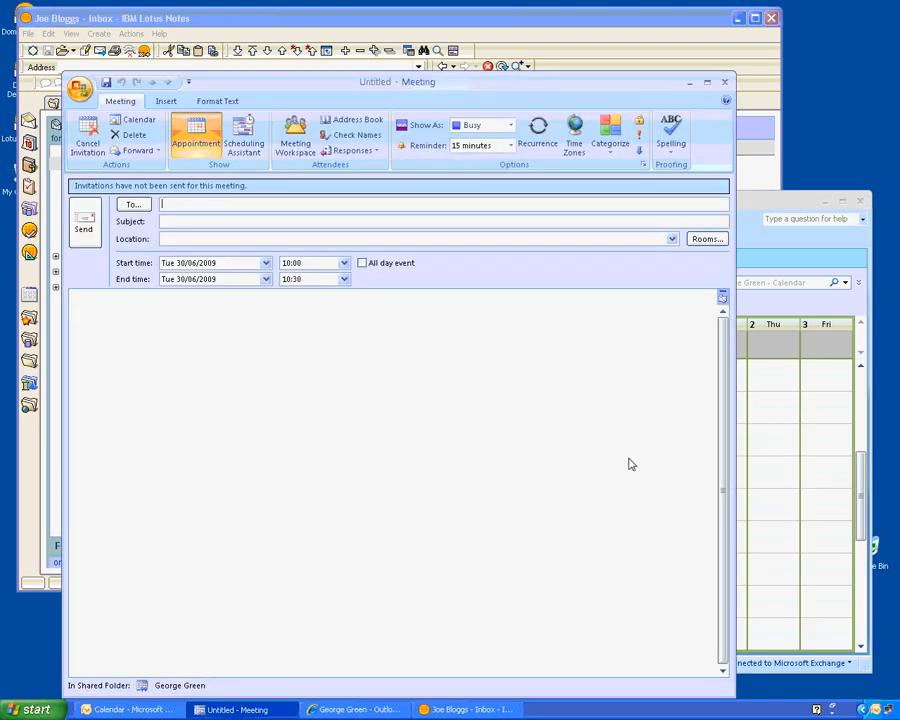
# - Add one person from the address list as a required attendee
pyautogui.click(136, 204)
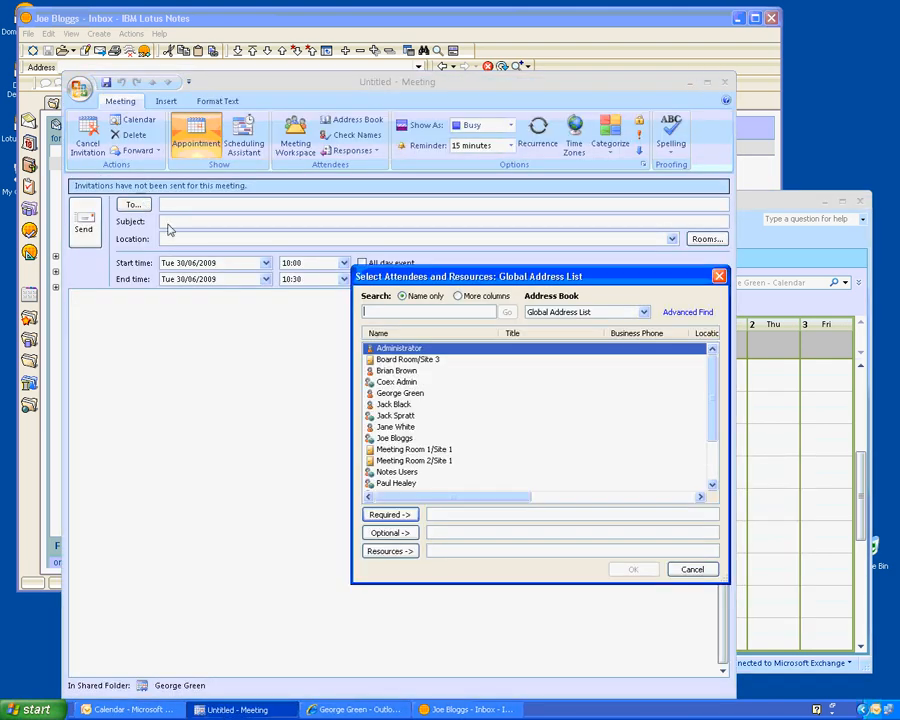
pyautogui.click(401, 441)
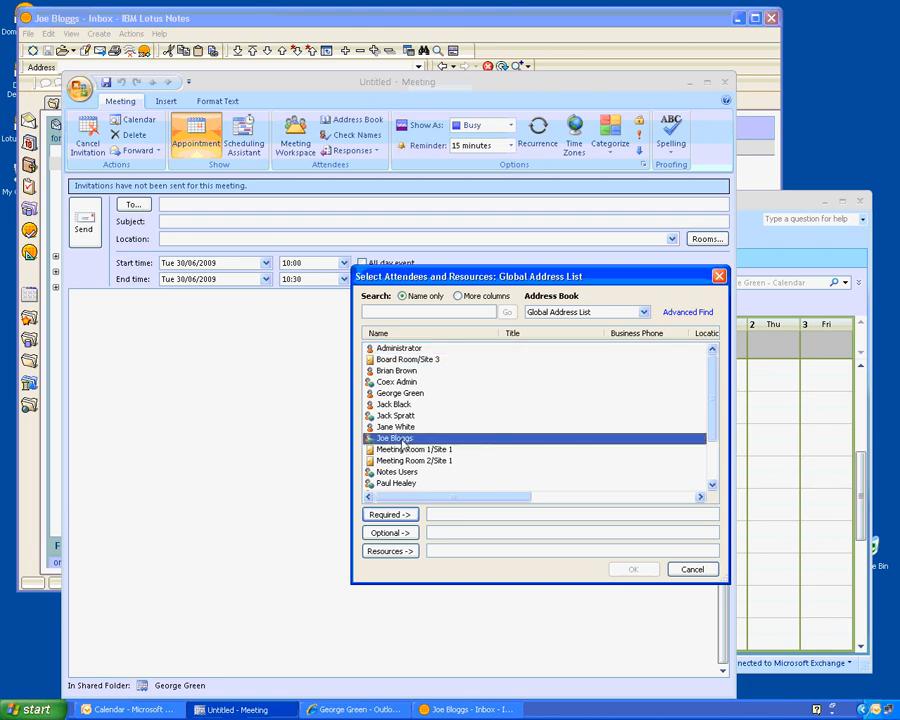
pyautogui.click(390, 514)
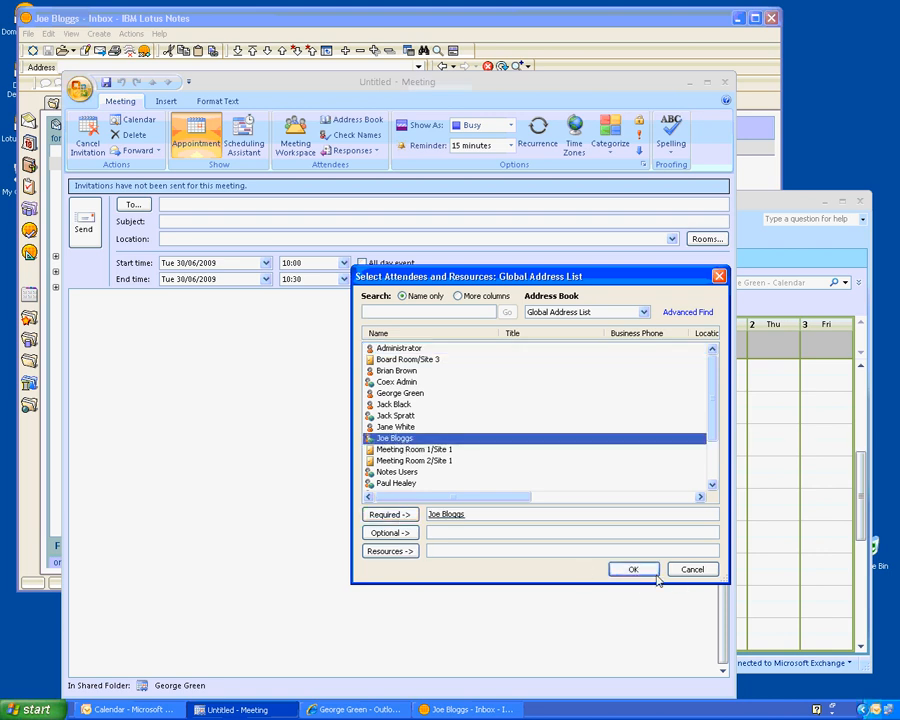
pyautogui.click(647, 568)
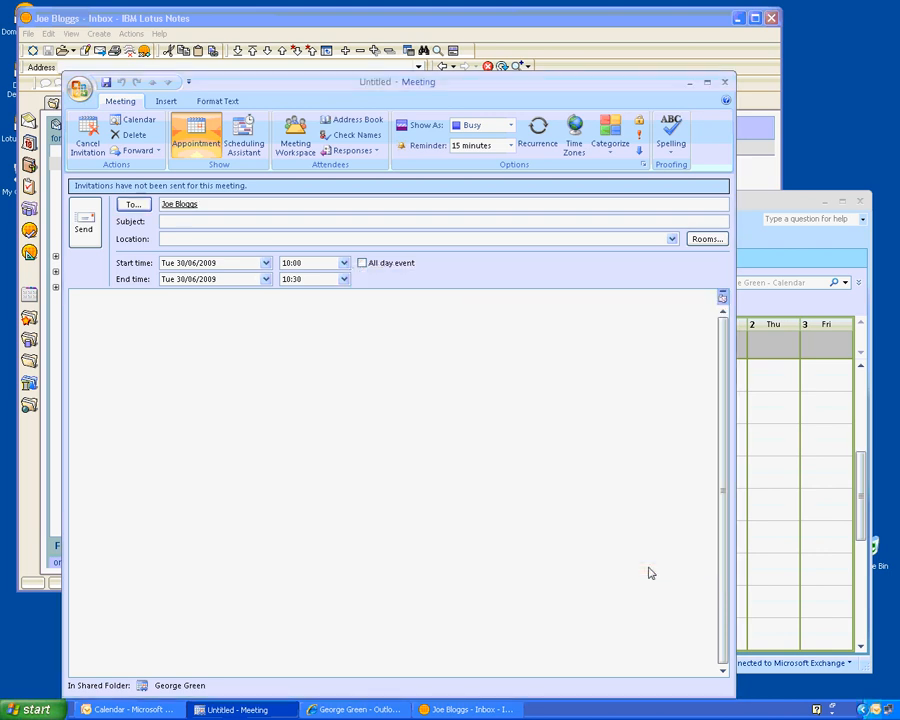
# - Set the subject to 'Testing delegation' and location to 'Meeting room', then send the invitation
pyautogui.click(194, 223)
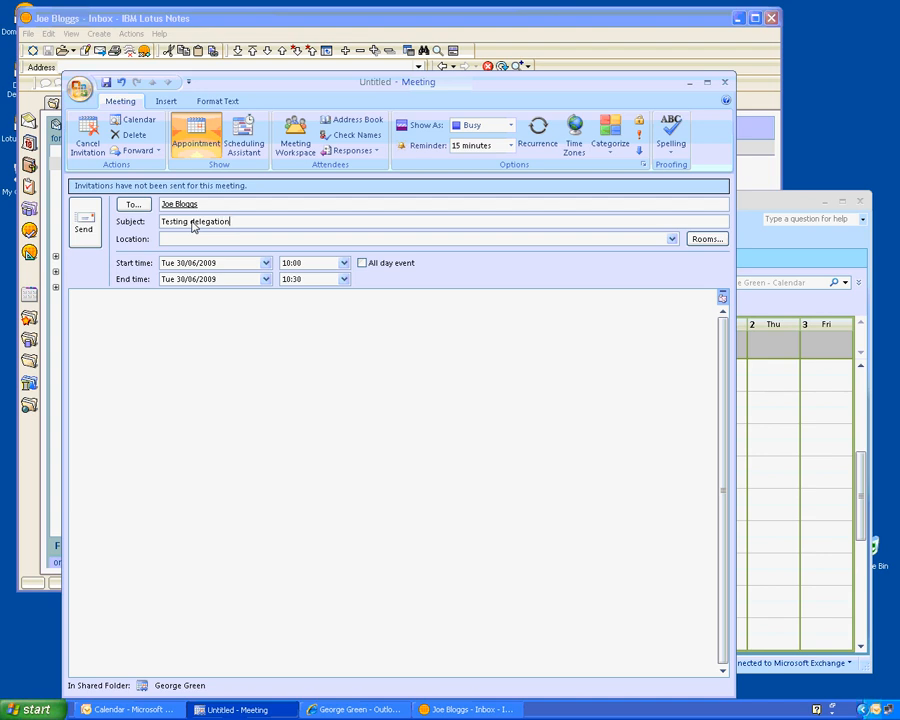
pyautogui.click(194, 244)
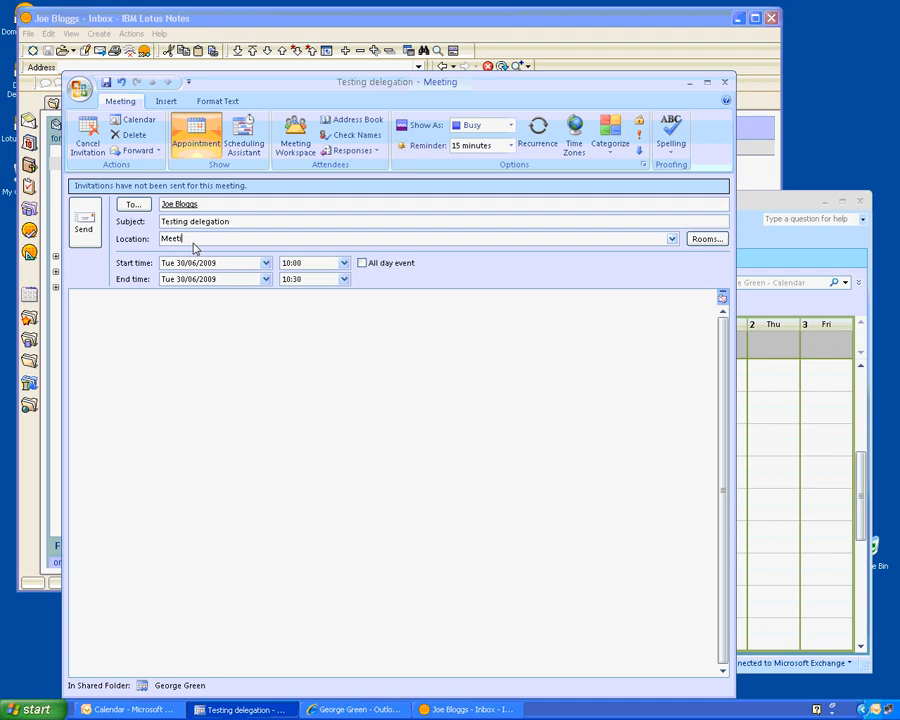
pyautogui.write('Meeting room')
pyautogui.click(86, 224)
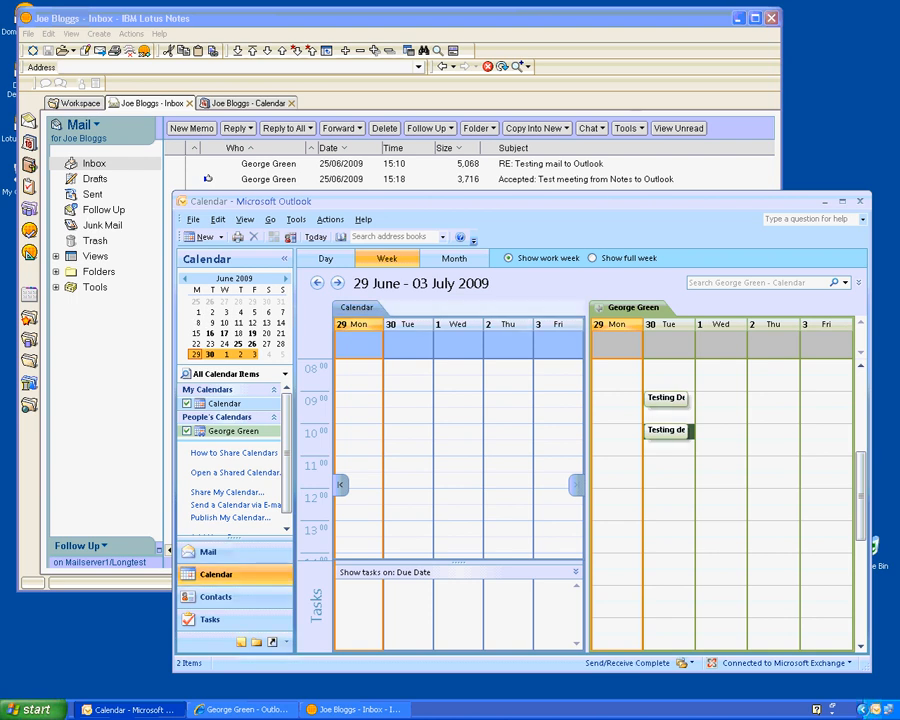
# - Open the 'Testing delegation' invitation in the Notes inbox, accept it, and return to Outlook
pyautogui.click(498, 26)
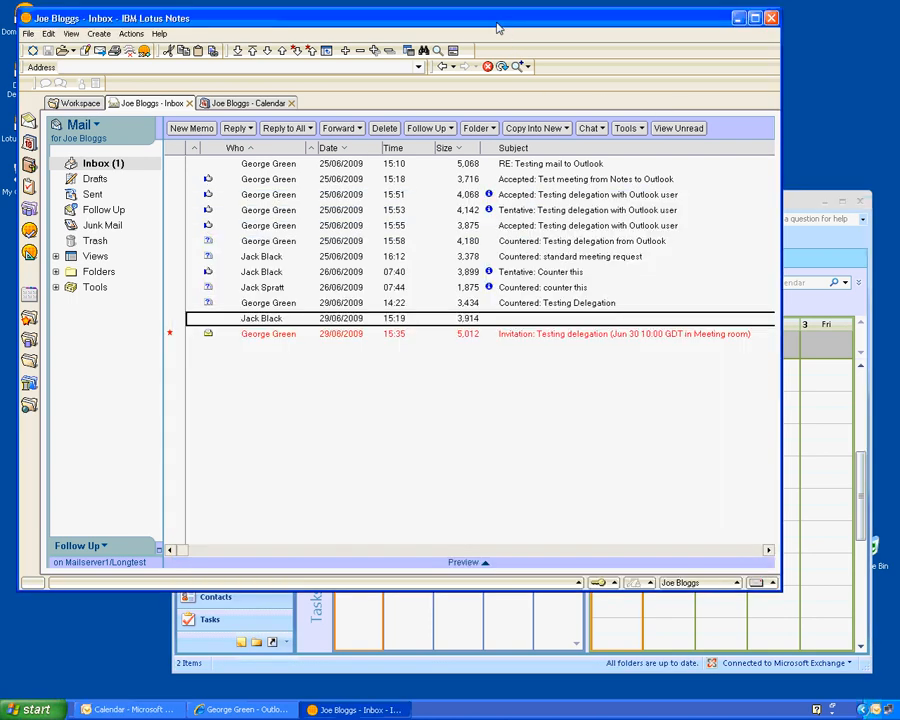
pyautogui.doubleClick(257, 341)
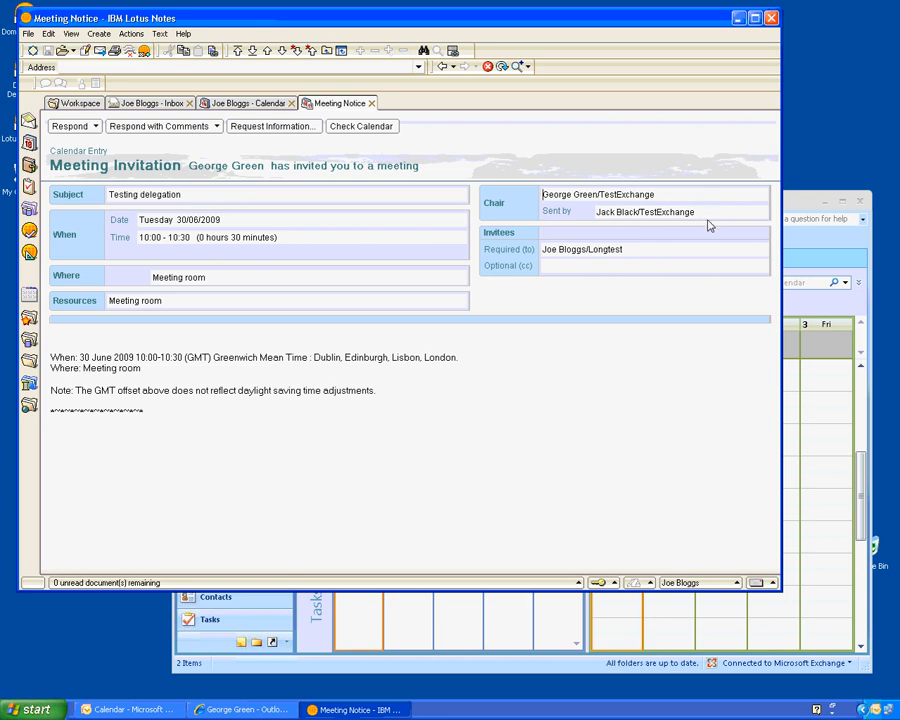
pyautogui.click(86, 127)
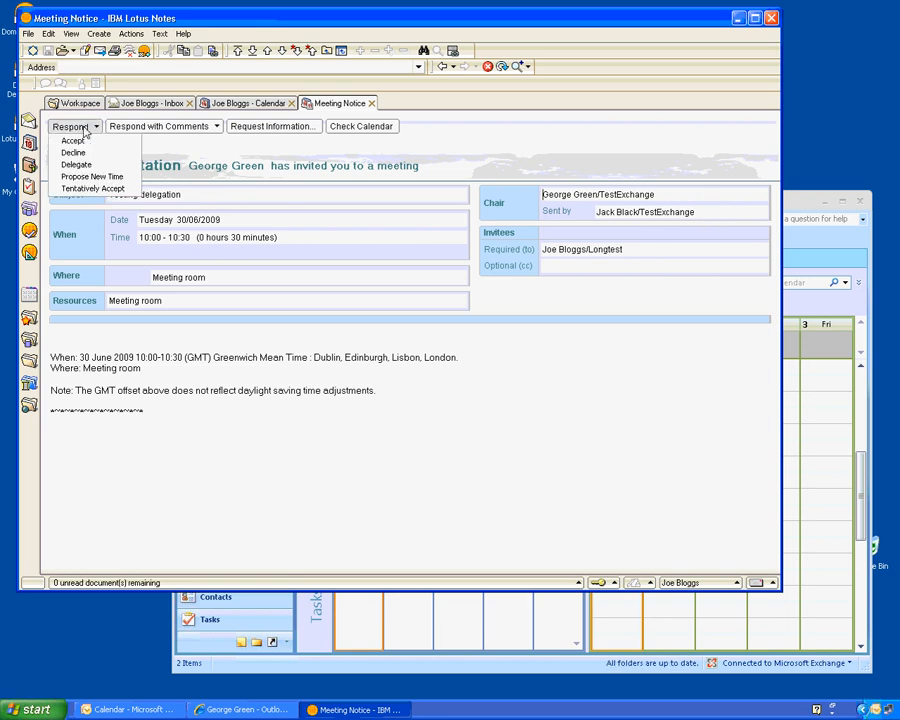
pyautogui.click(85, 142)
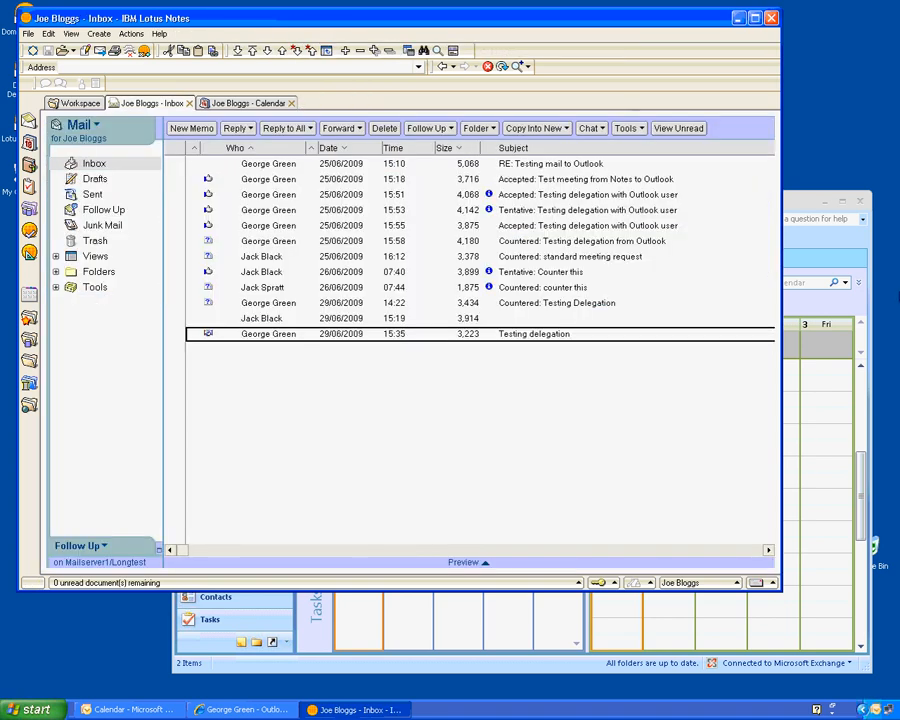
pyautogui.click(790, 243)
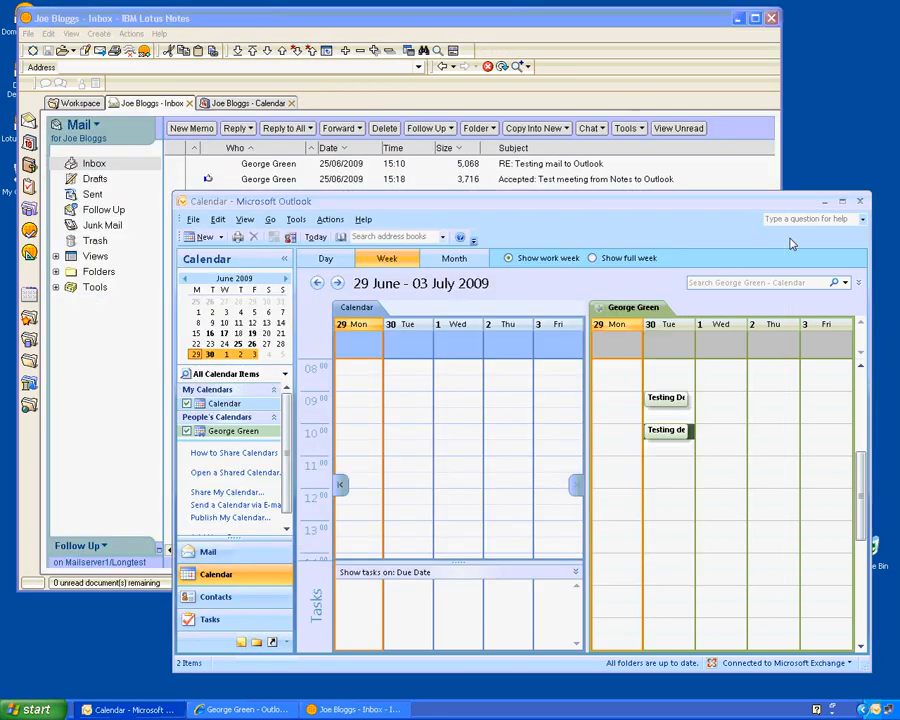
# - Show the Outlook Inbox with today's 'Accepted: Testing delegation' reply, keeping the web mail window minimised
pyautogui.click(207, 553)
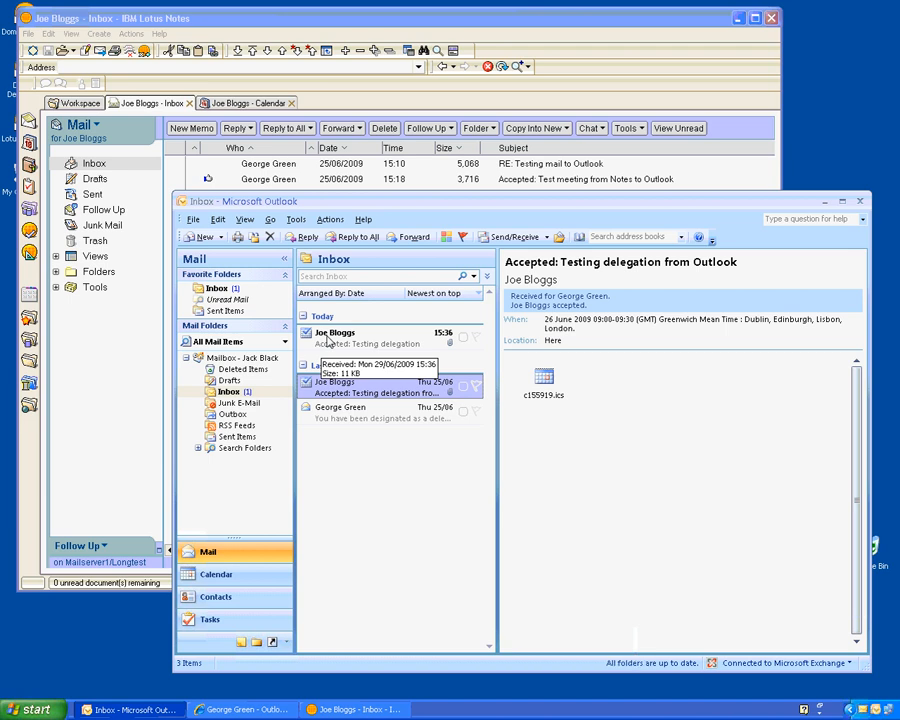
pyautogui.click(237, 710)
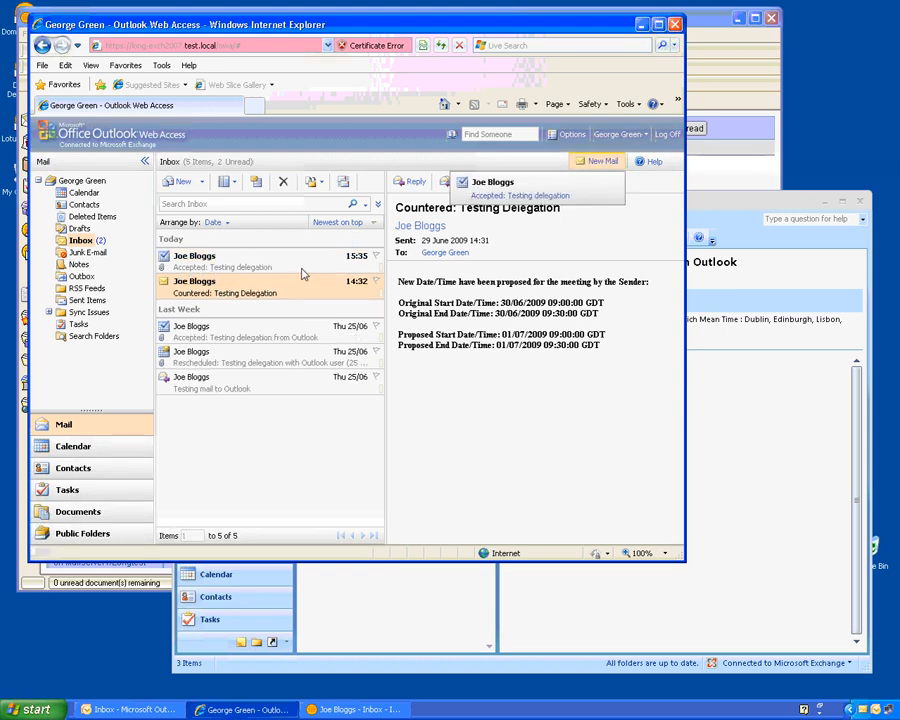
pyautogui.click(642, 25)
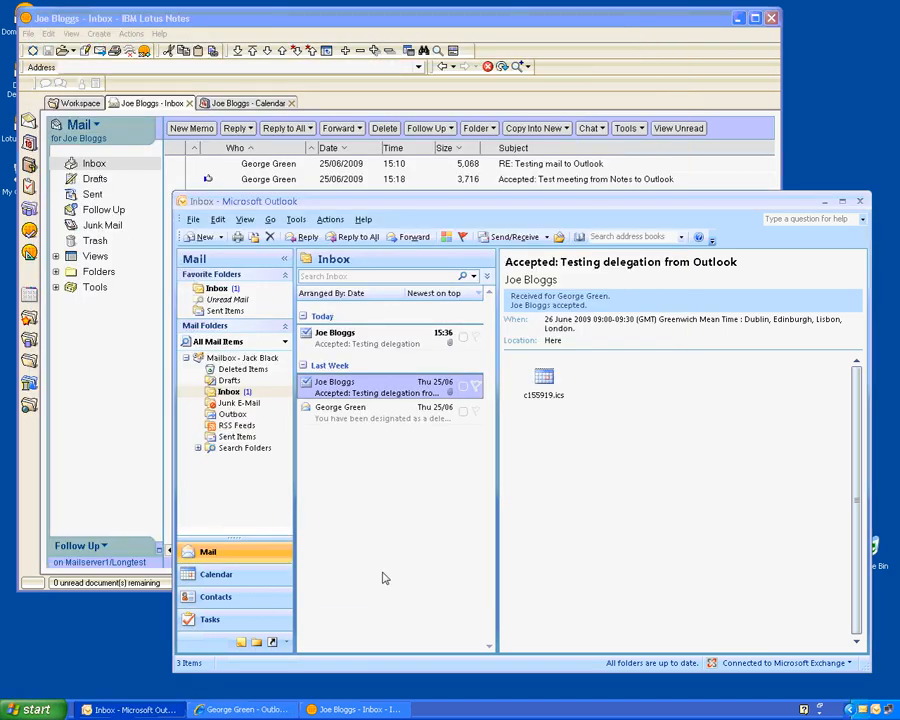
# - Open today's 'Accepted: Testing delegation' reply to read it, then close it
pyautogui.click(320, 340)
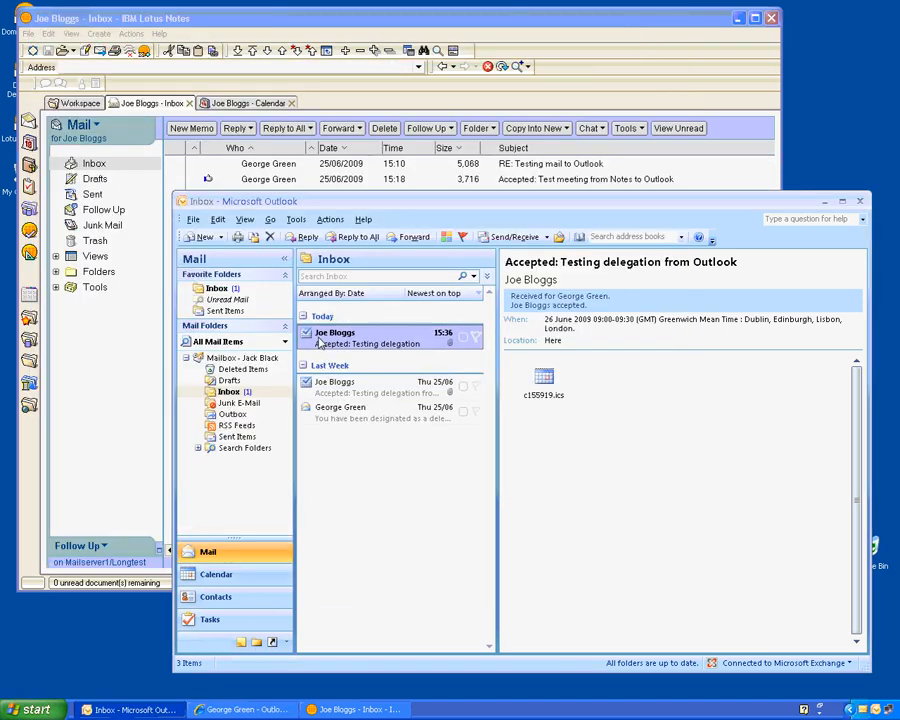
pyautogui.doubleClick(320, 340)
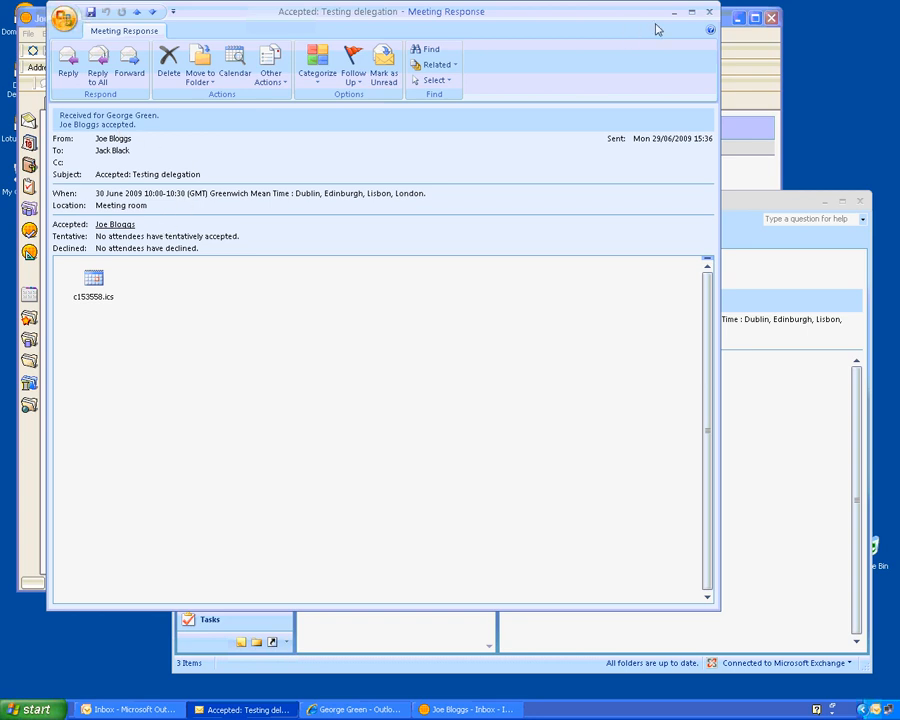
pyautogui.click(709, 12)
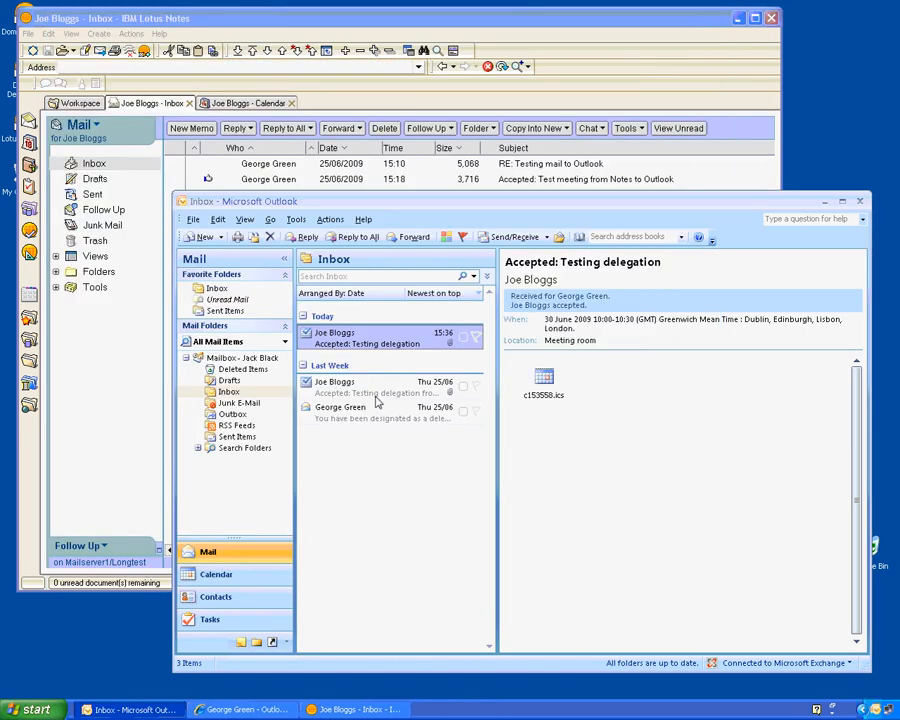
# - Check the Testing delegation meeting's tracking shows the attendee as Accepted, then close it
pyautogui.click(208, 574)
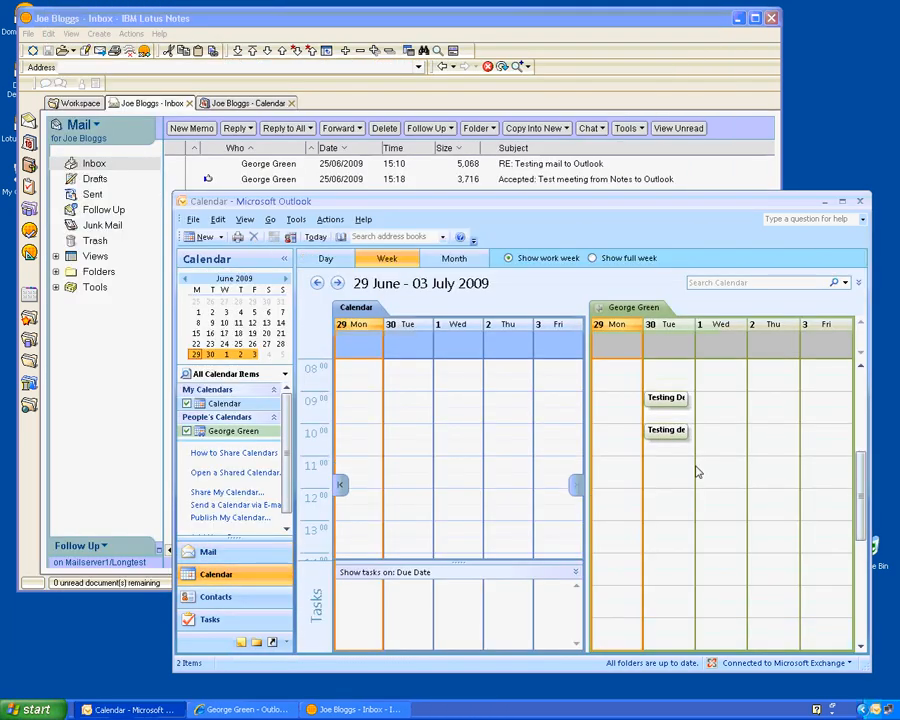
pyautogui.doubleClick(669, 445)
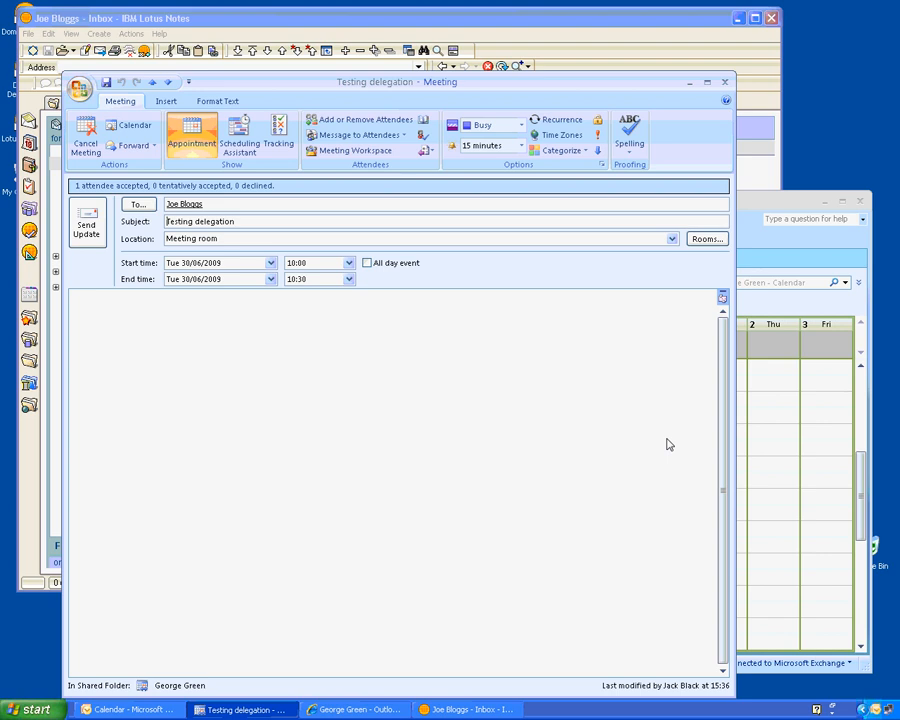
pyautogui.click(280, 137)
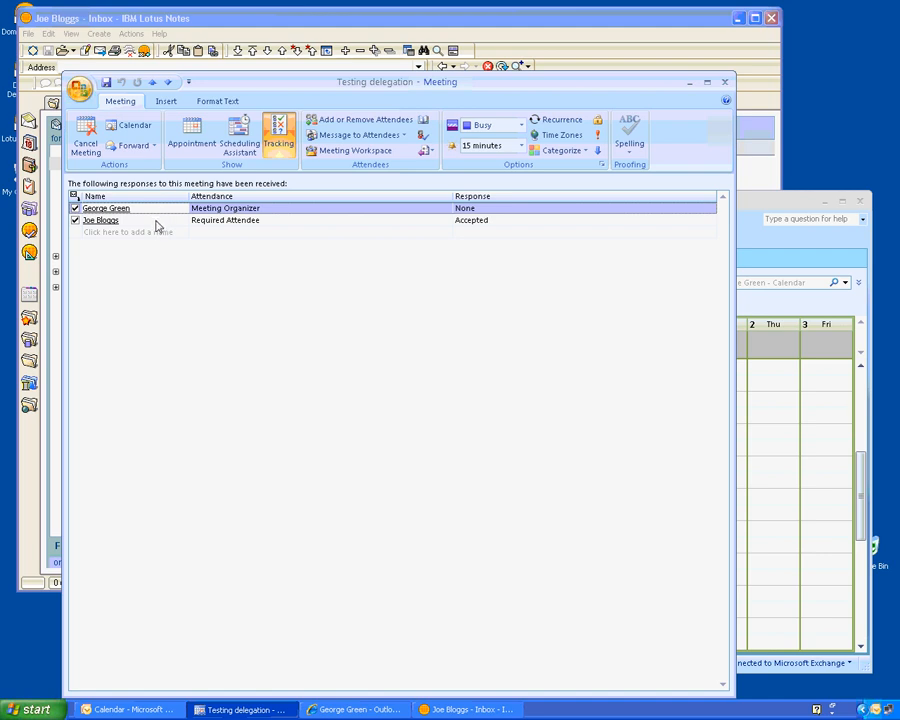
pyautogui.press('Escape')
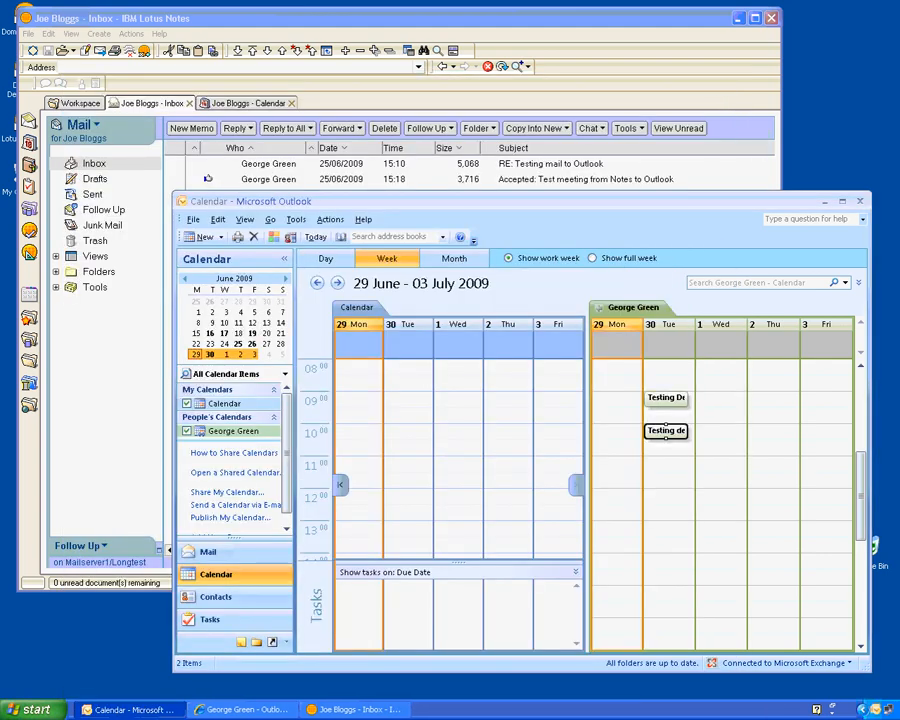
# - Create a new meeting request in the shared calendar's Tuesday 30/06 11:00–11:30 slot
pyautogui.click(654, 466)
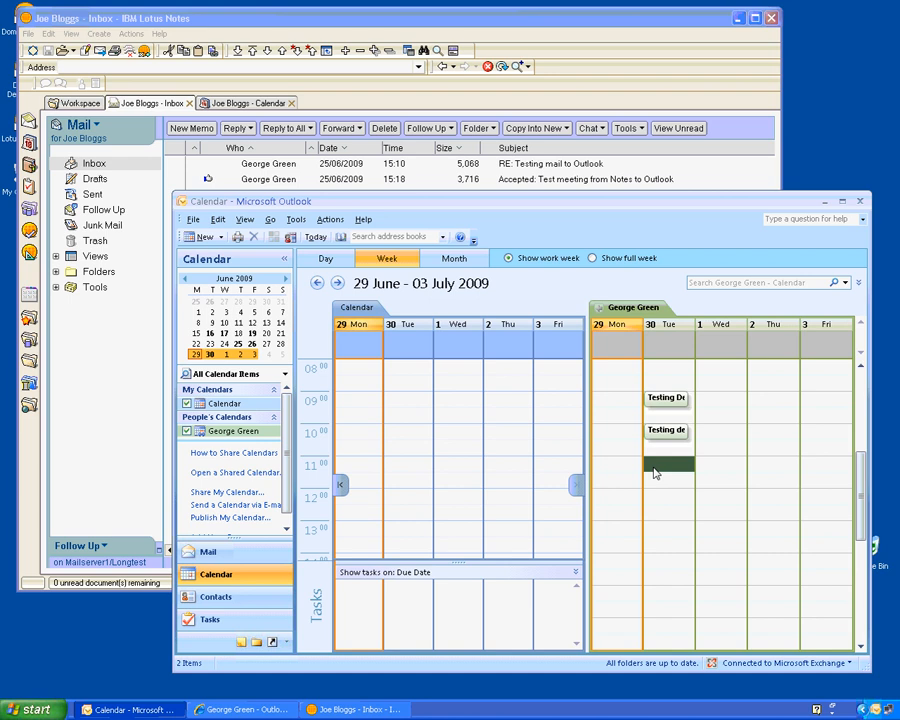
pyautogui.rightClick(655, 472)
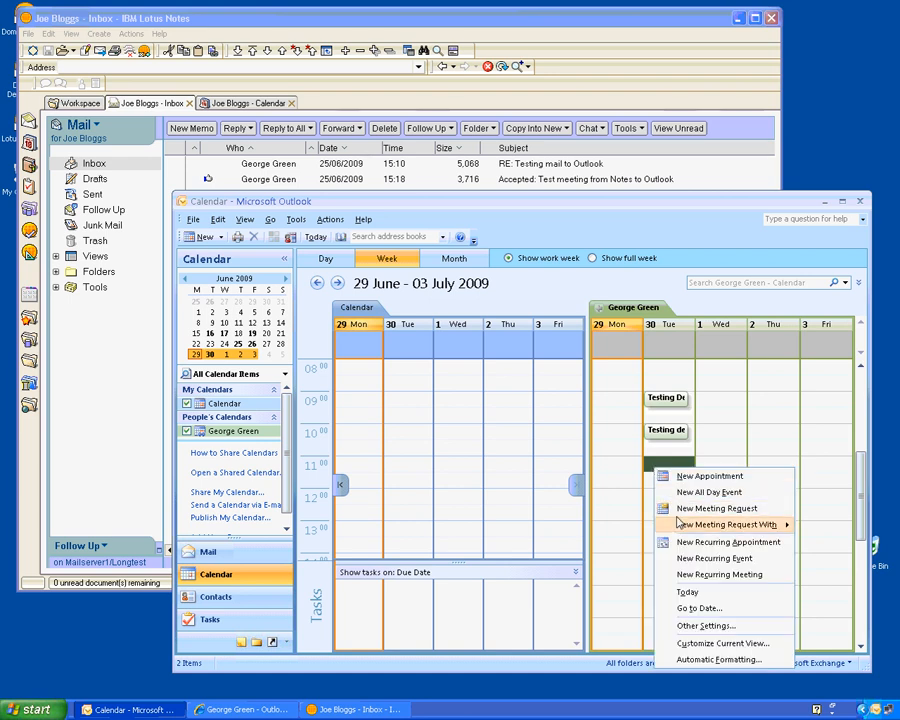
pyautogui.click(678, 511)
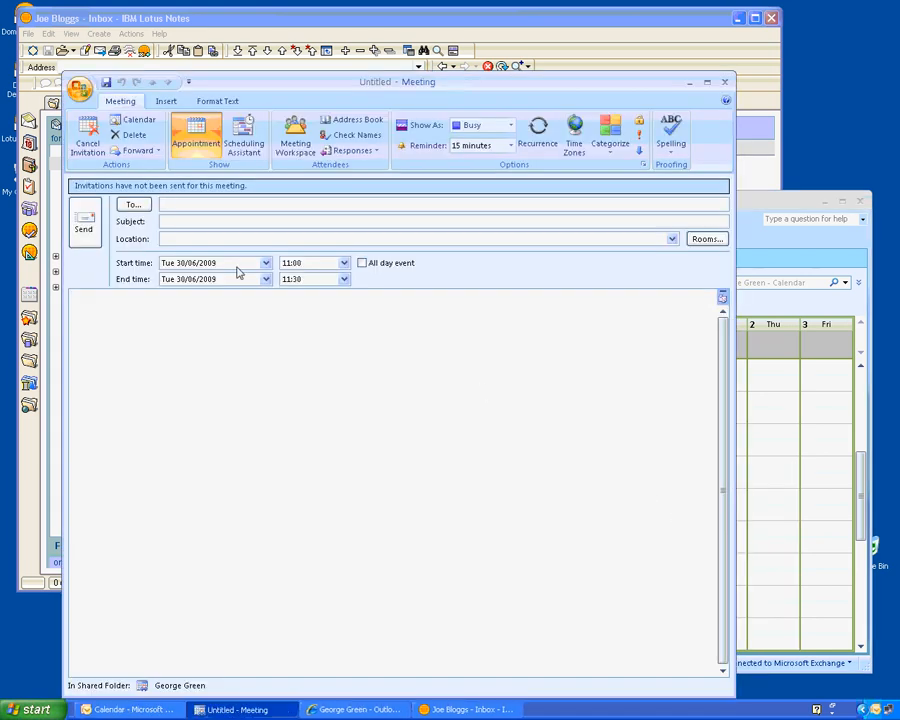
# - Invite one required attendee to 'Testing delegation 2' in 'Meeting room' and send it
pyautogui.click(133, 204)
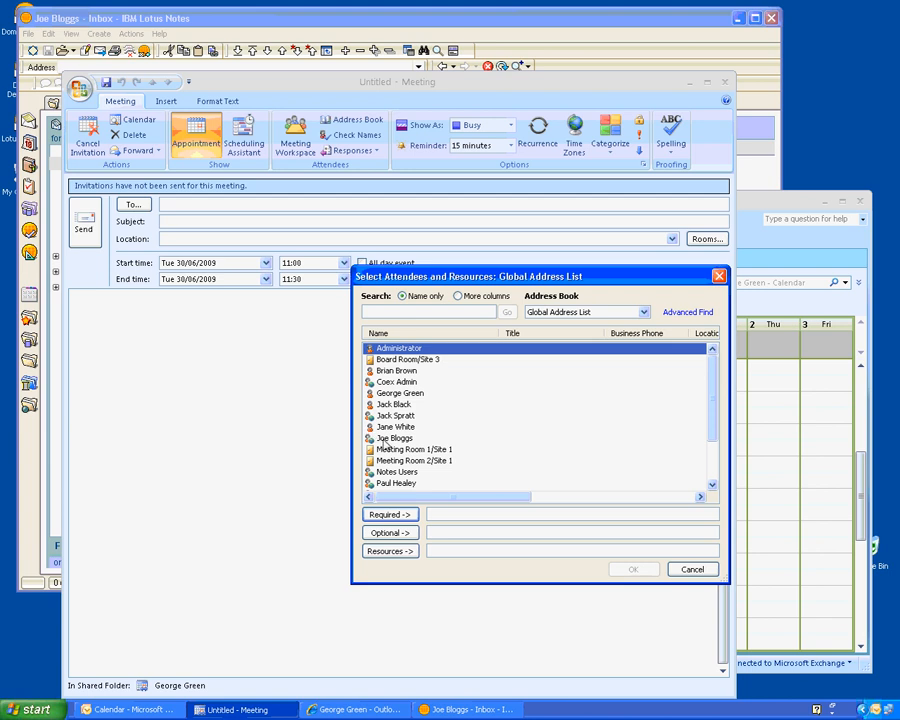
pyautogui.doubleClick(383, 439)
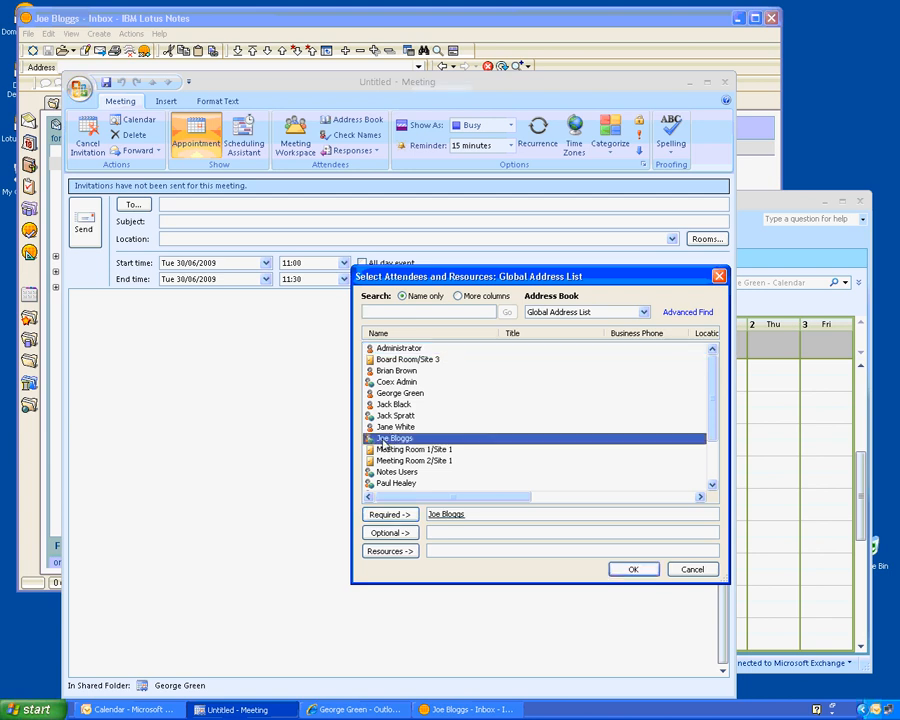
pyautogui.click(630, 569)
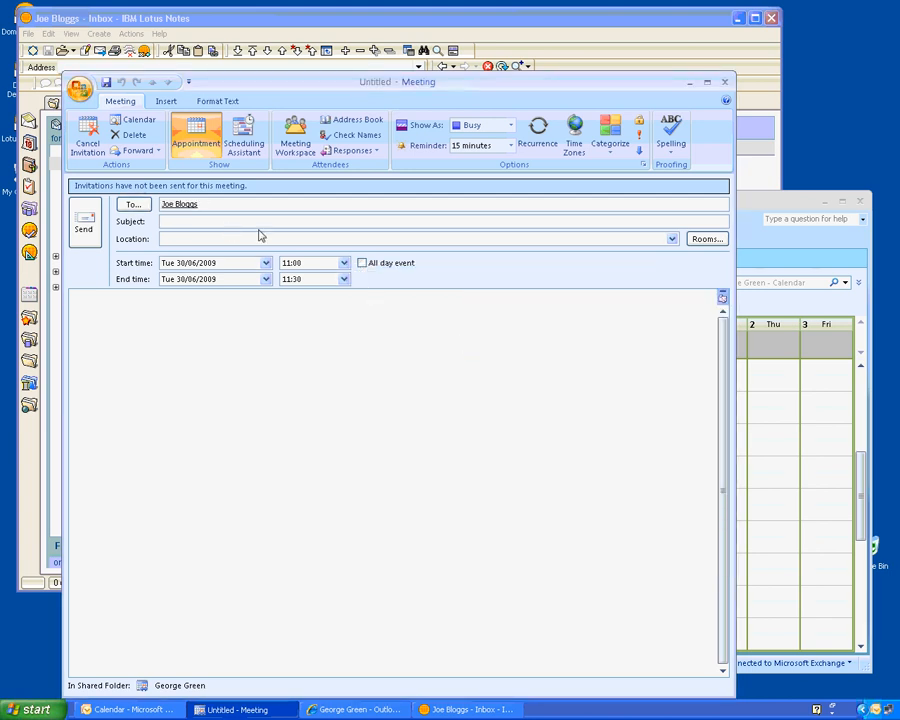
pyautogui.write('Testing delegation 2')
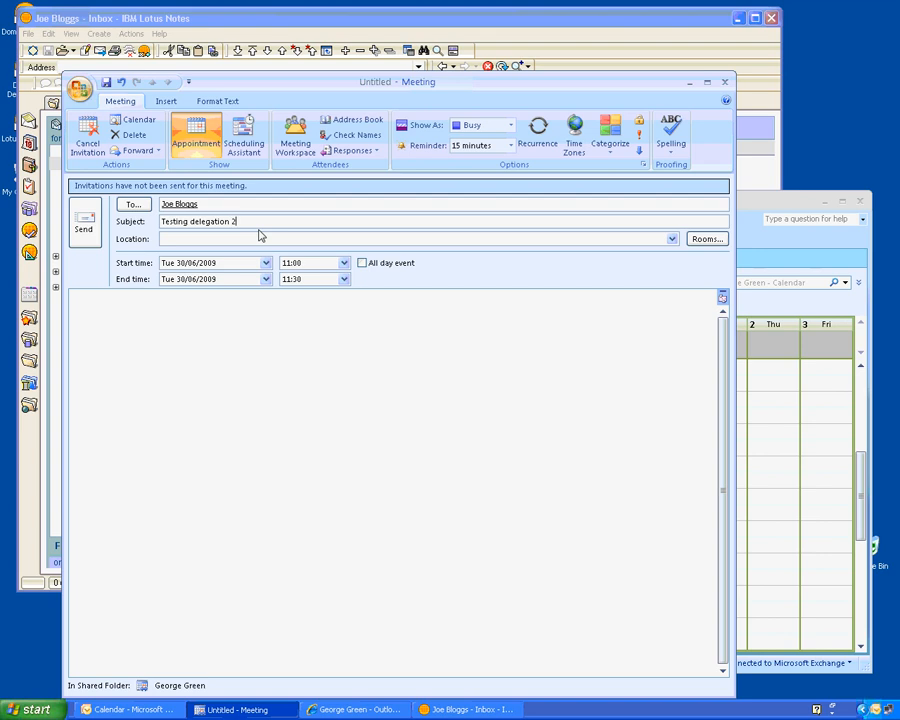
pyautogui.press('Tab')
pyautogui.write('Meeting room')
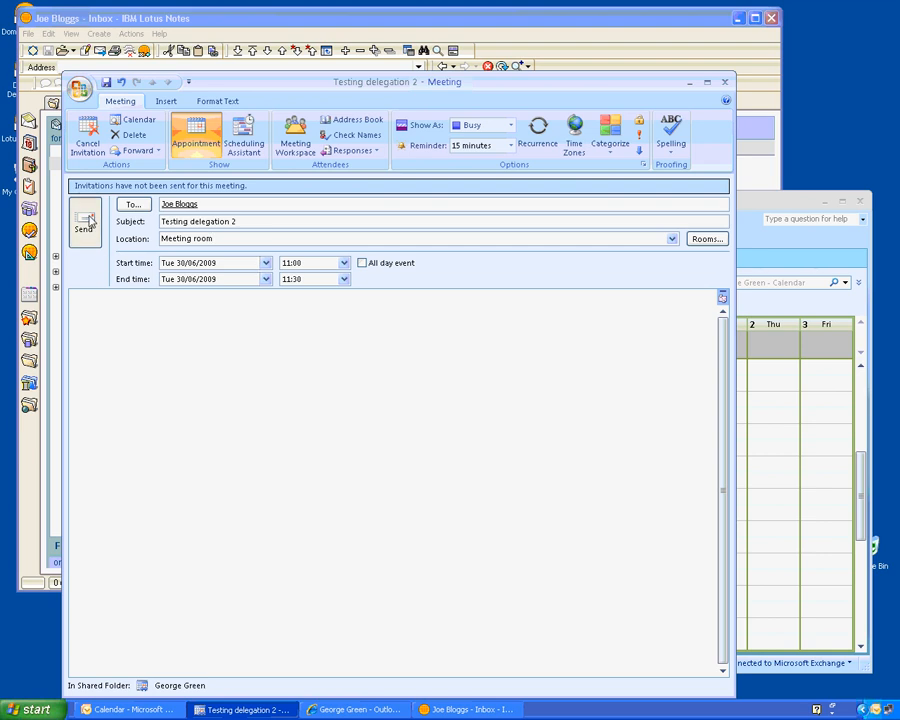
pyautogui.click(90, 222)
# - Switch Lotus Notes to the delegate's location and unlock that ID with its password
pyautogui.click(552, 18)
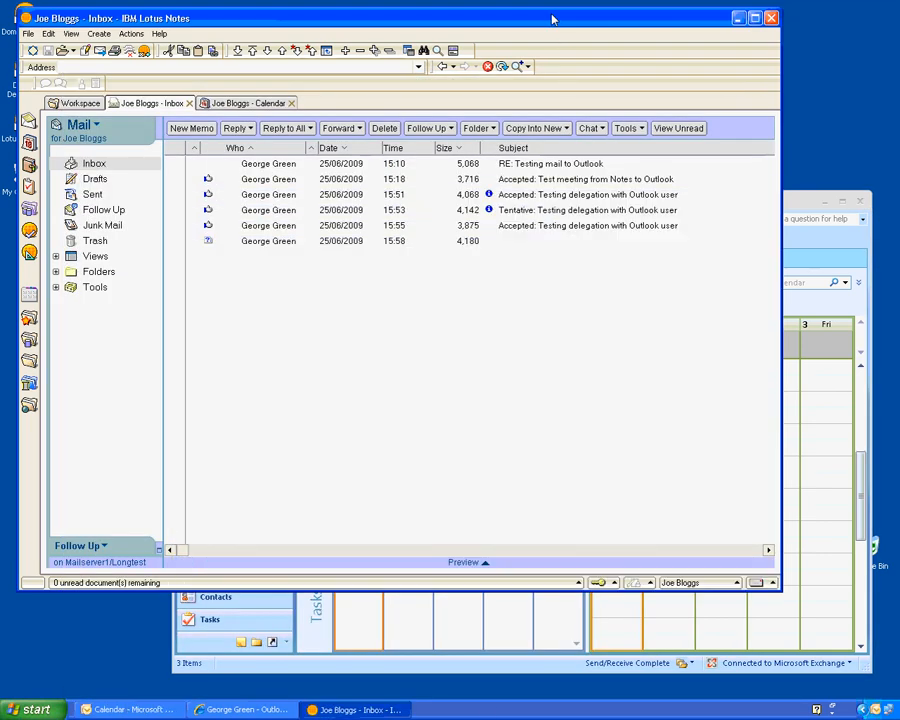
pyautogui.click(688, 583)
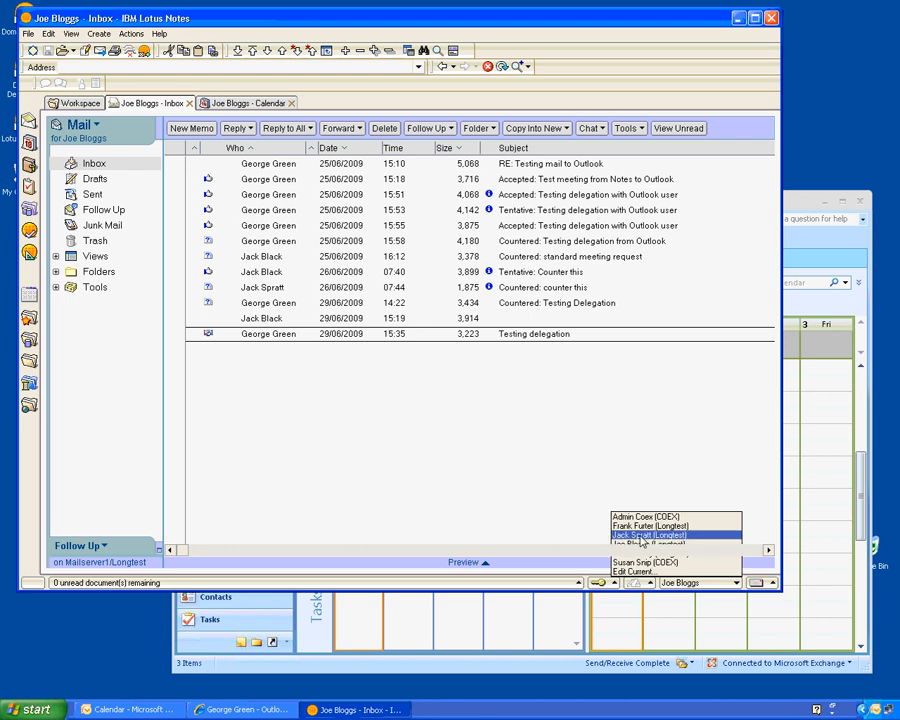
pyautogui.click(641, 536)
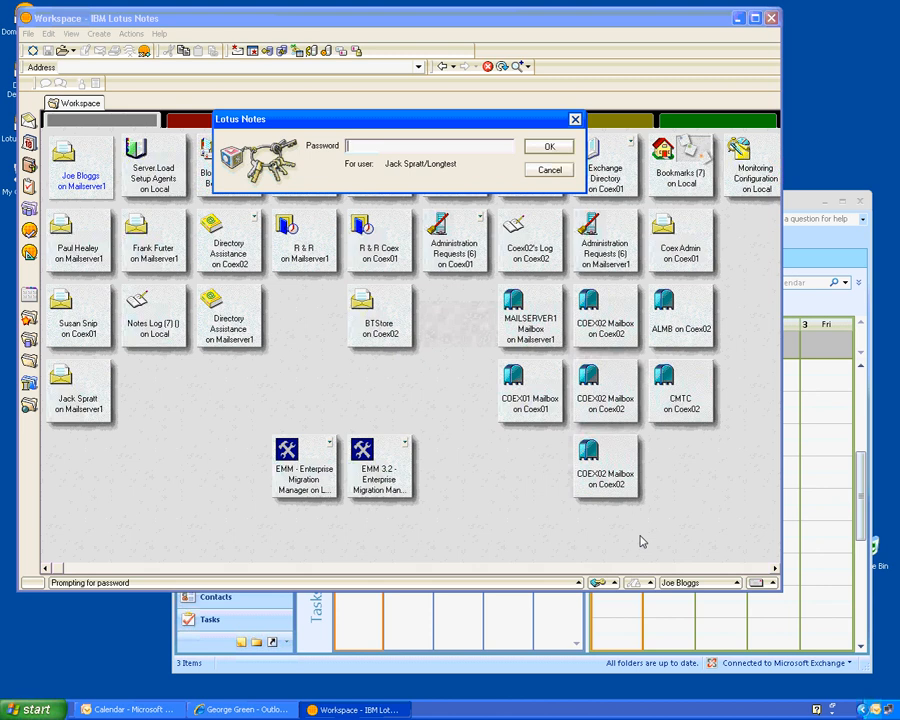
pyautogui.write('password')
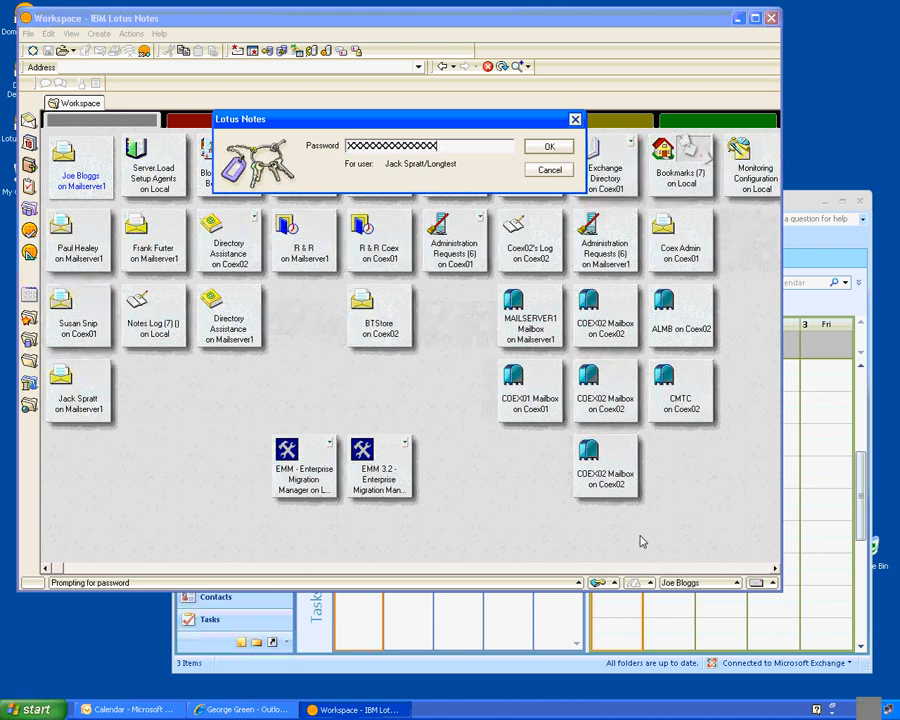
pyautogui.write('*****')
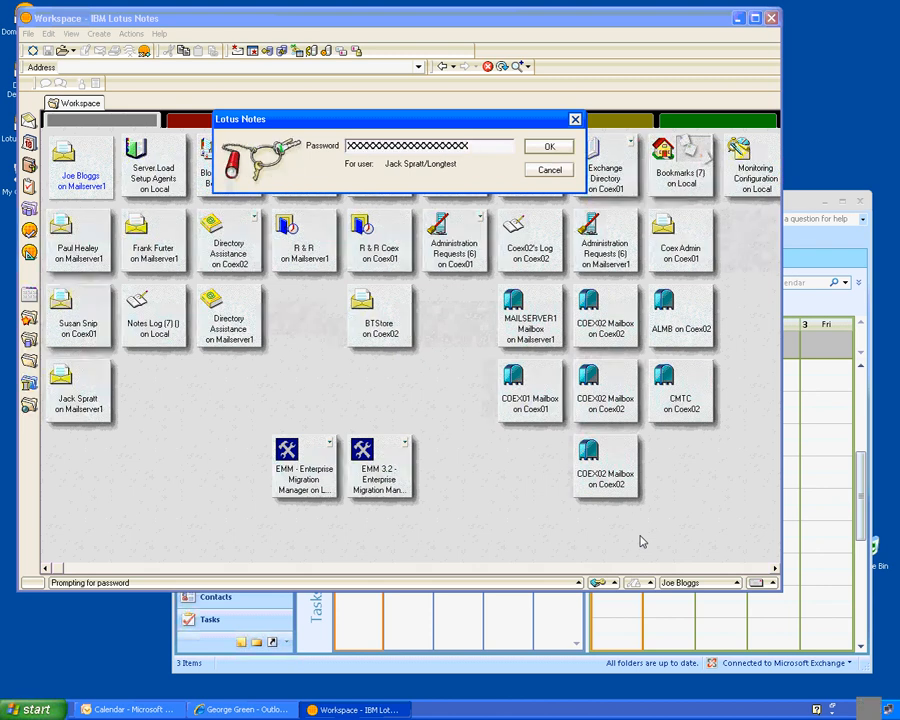
pyautogui.press('Return')
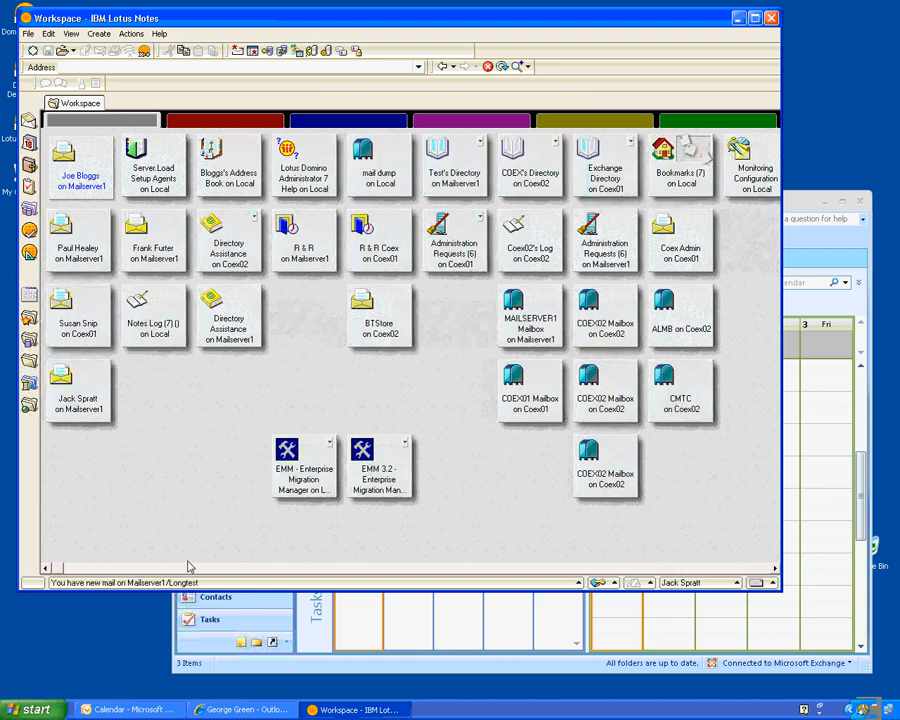
# - Open the delegate's mail, then the forwarded 'Testing delegation 2' notice and its linked meeting invitation
pyautogui.click(68, 412)
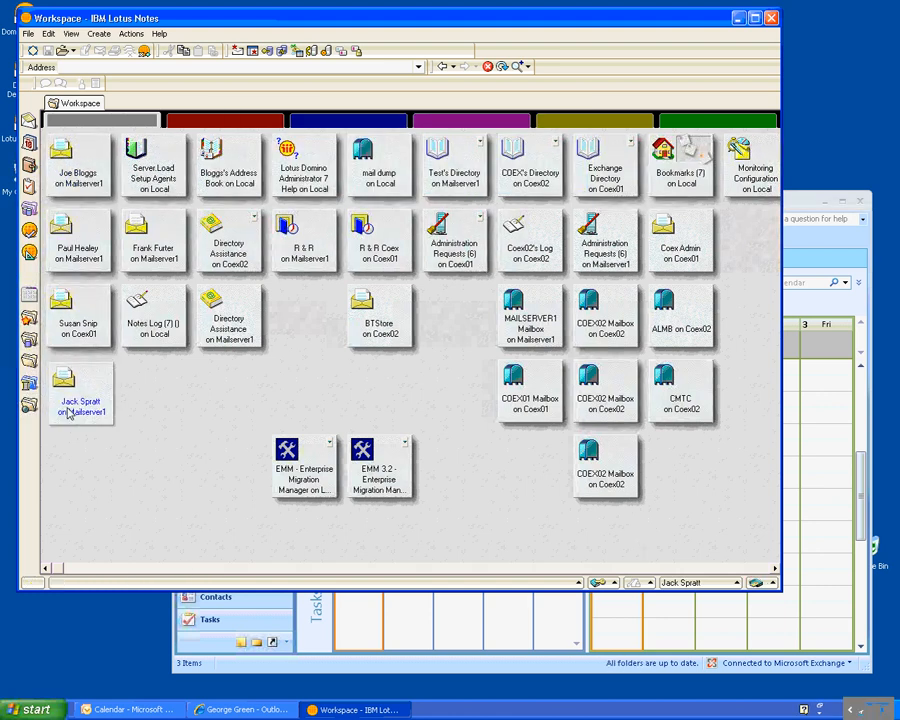
pyautogui.doubleClick(68, 412)
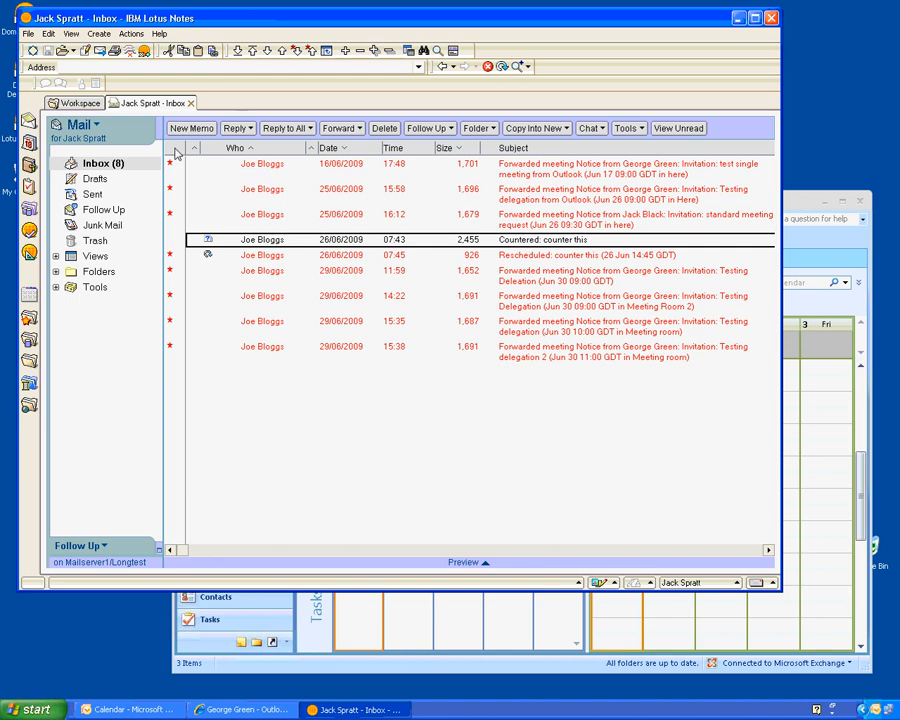
pyautogui.click(256, 360)
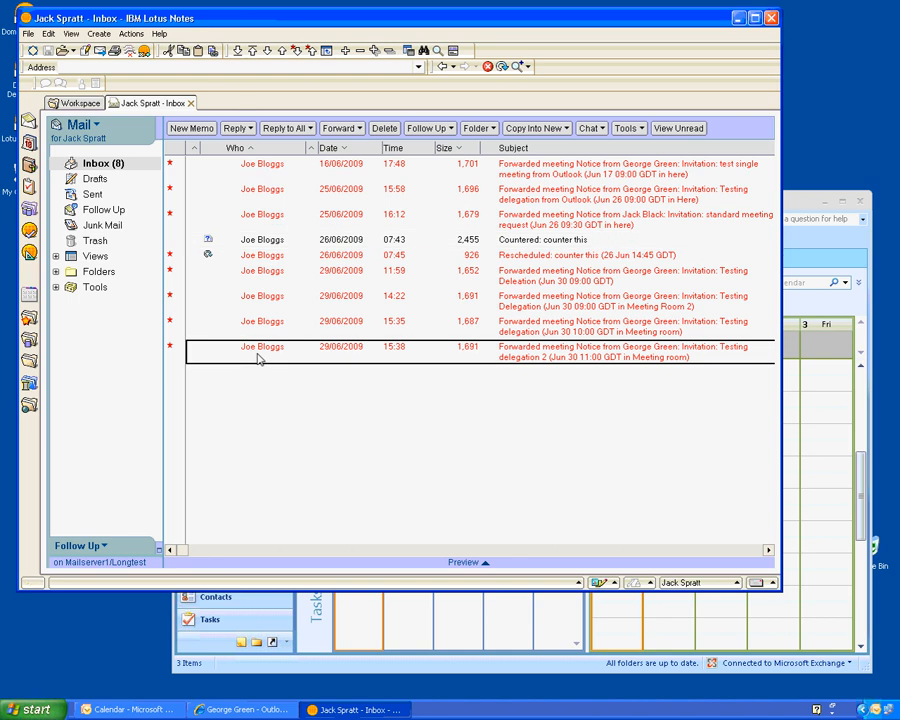
pyautogui.doubleClick(256, 360)
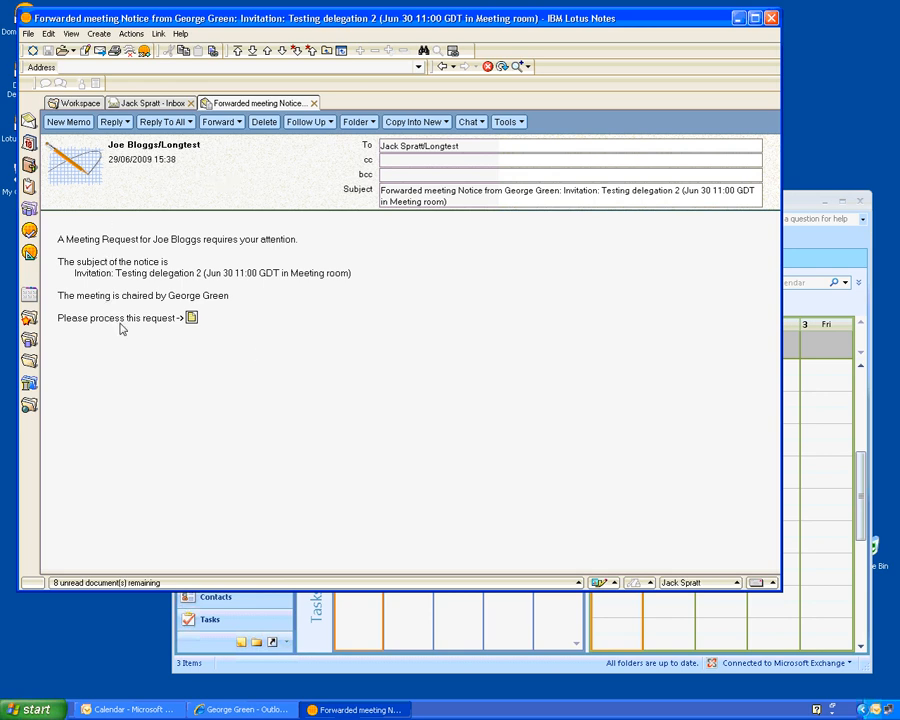
pyautogui.click(191, 318)
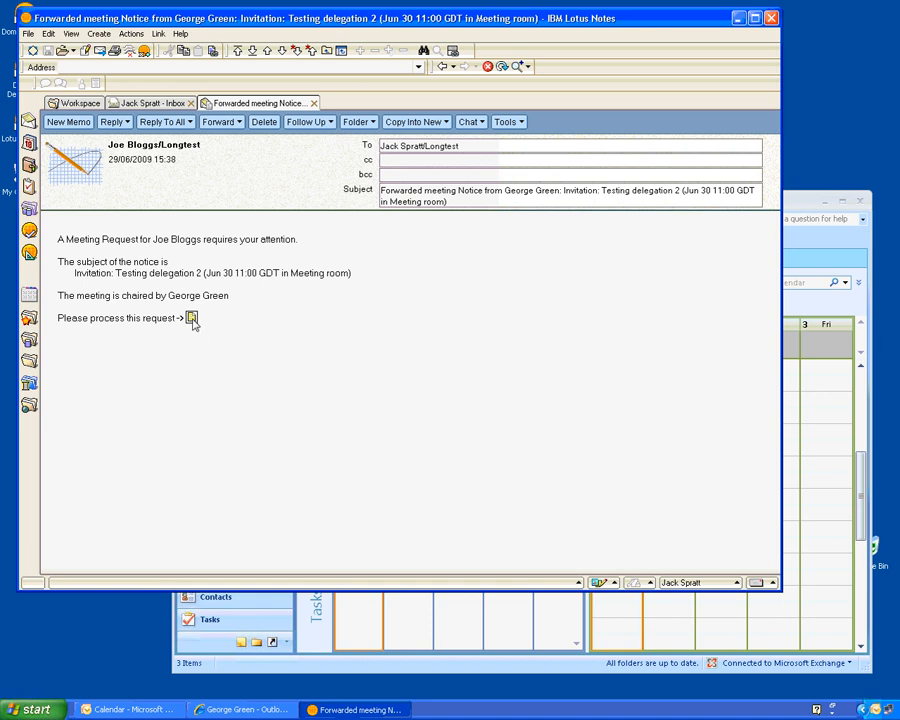
pyautogui.click(192, 320)
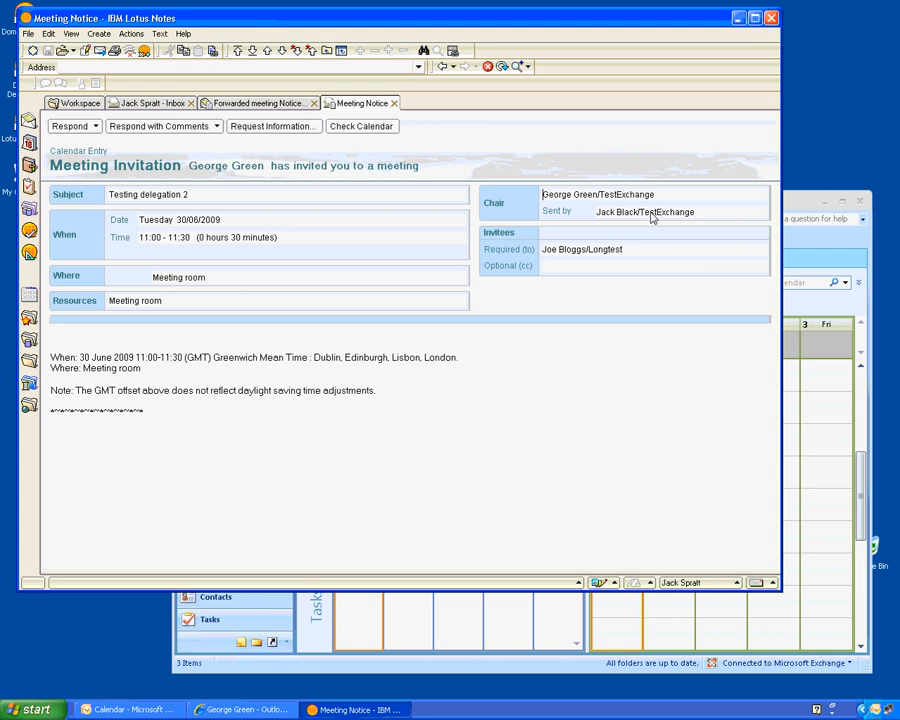
# - Accept 'Testing delegation 2' using Respond with Comments, add a short comment, and send the reply
pyautogui.click(84, 130)
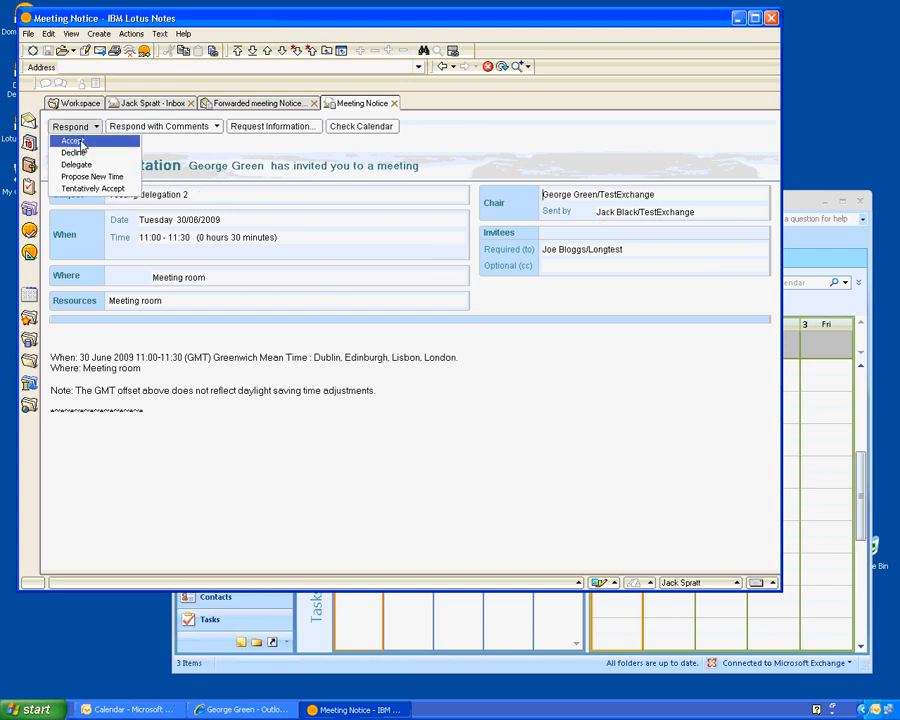
pyautogui.click(132, 128)
pyautogui.click(134, 128)
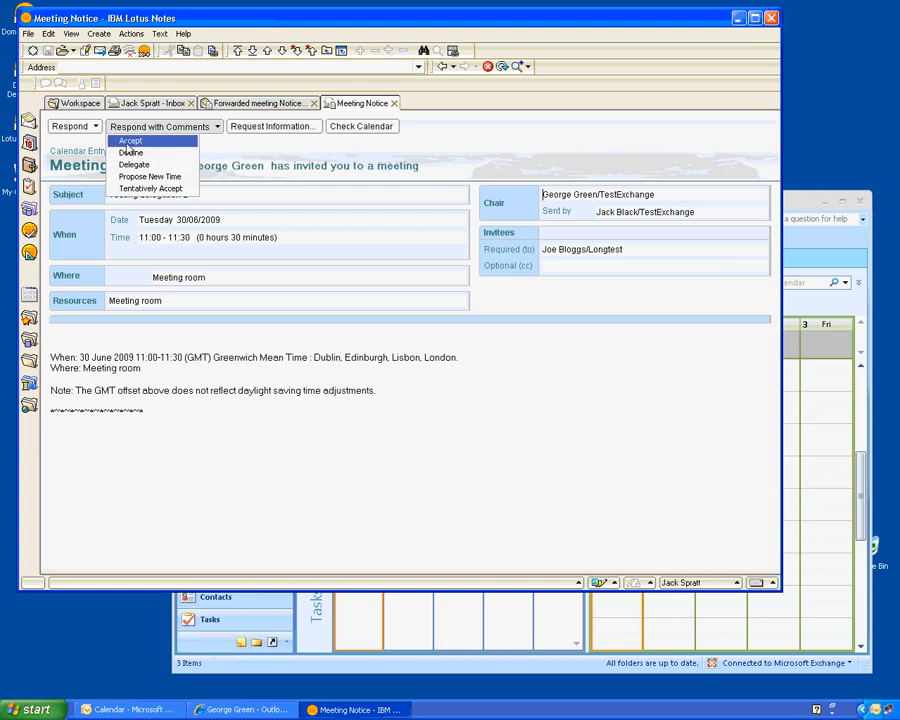
pyautogui.click(129, 141)
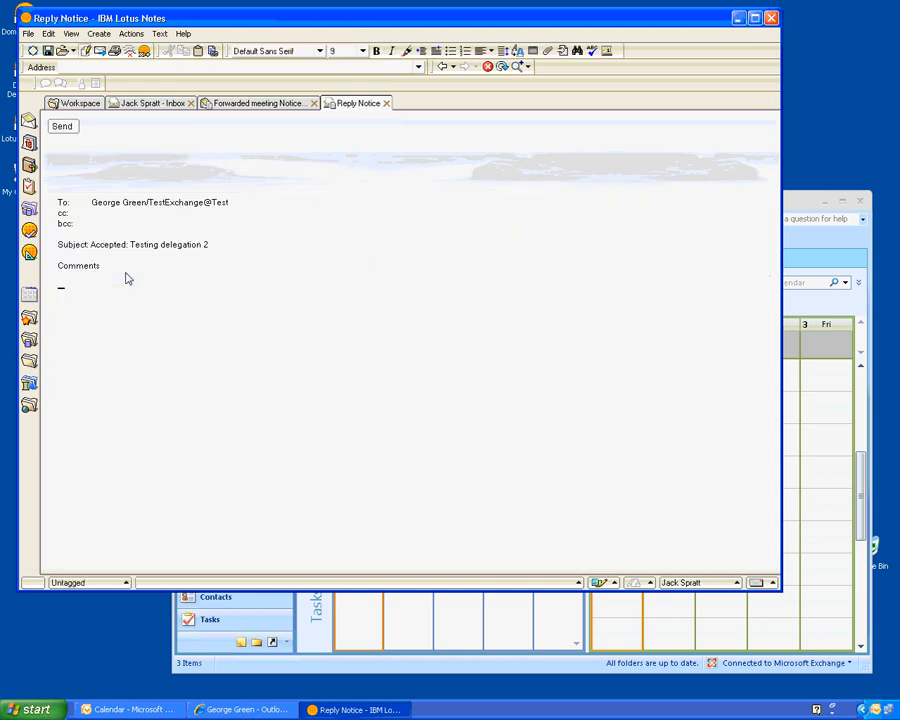
pyautogui.write('Meeting accepted by Jack')
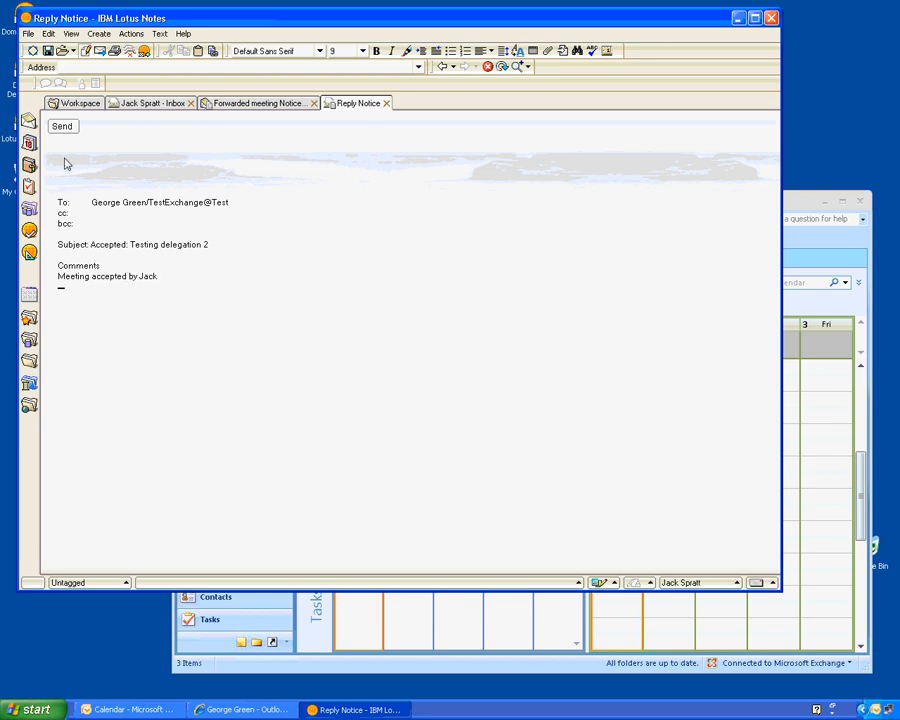
pyautogui.click(62, 127)
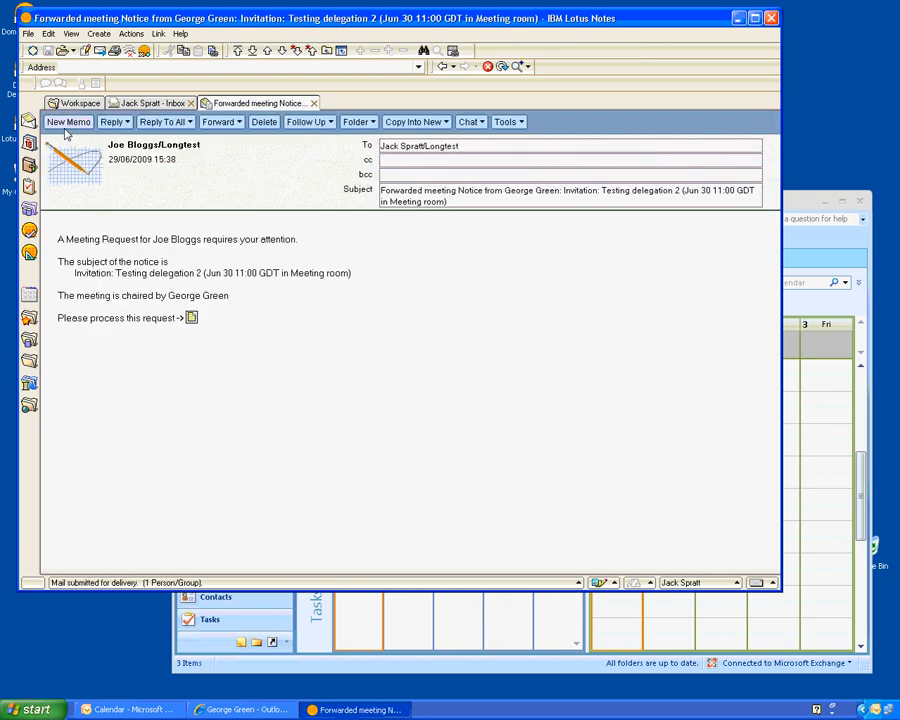
# - In the Outlook Inbox, read the delegate's 'Accepted: Testing delegation 2' response, then close it
pyautogui.click(847, 241)
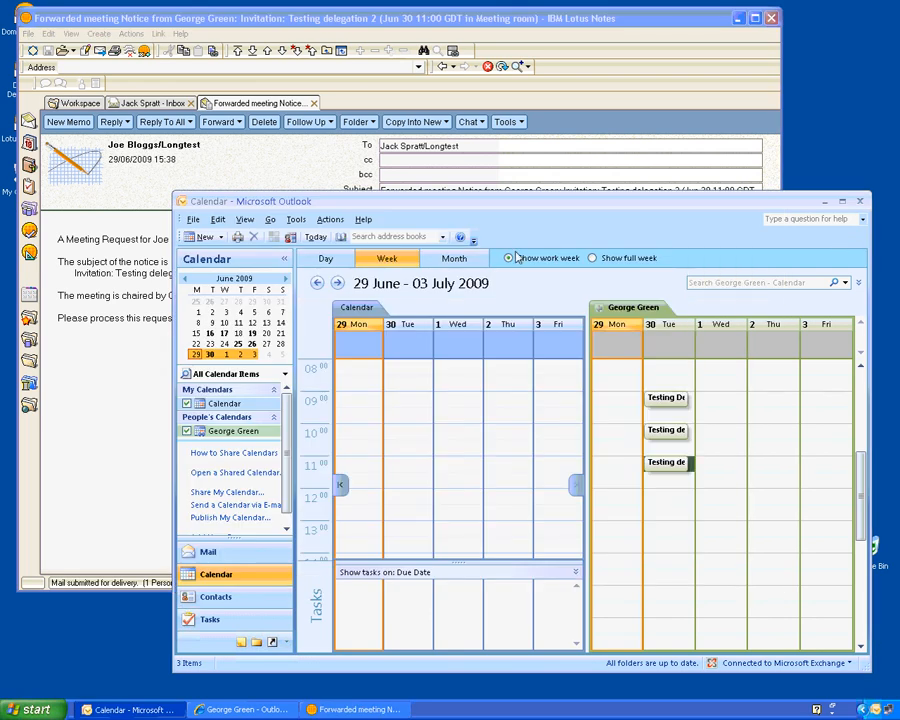
pyautogui.click(208, 553)
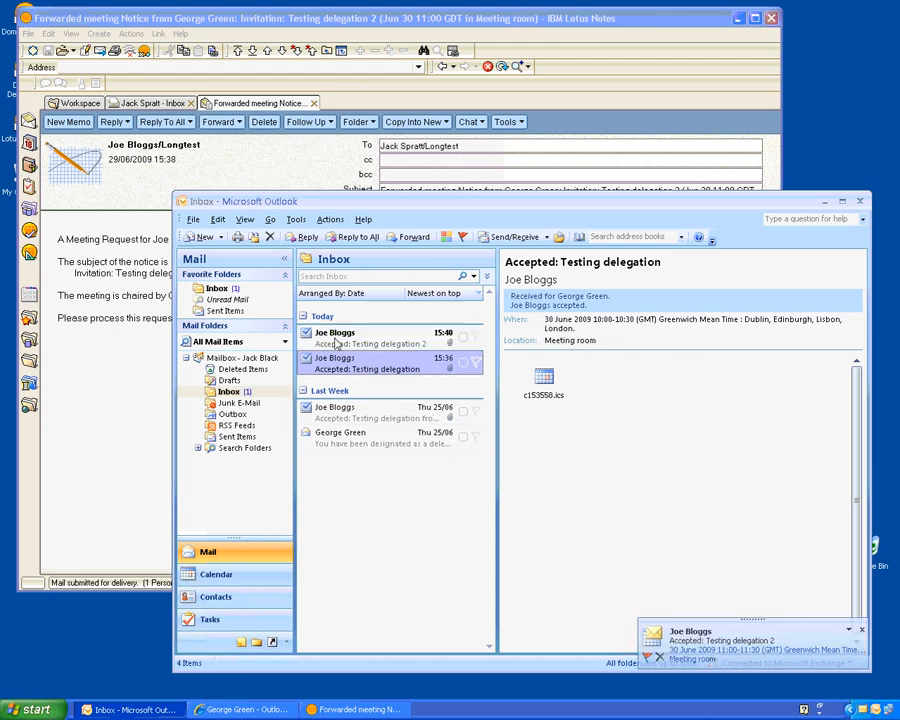
pyautogui.doubleClick(336, 345)
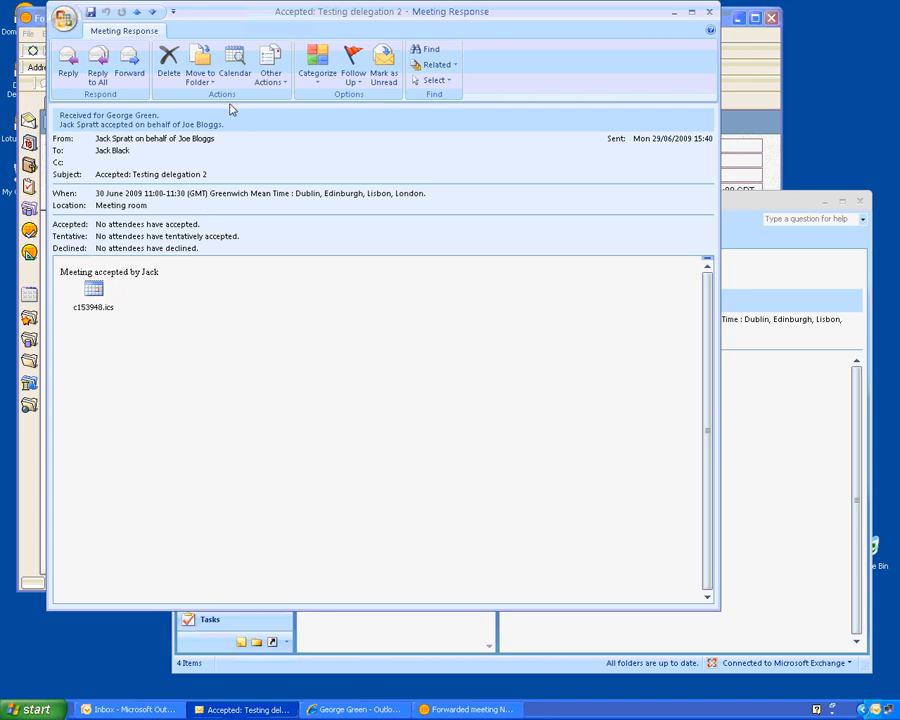
pyautogui.click(709, 12)
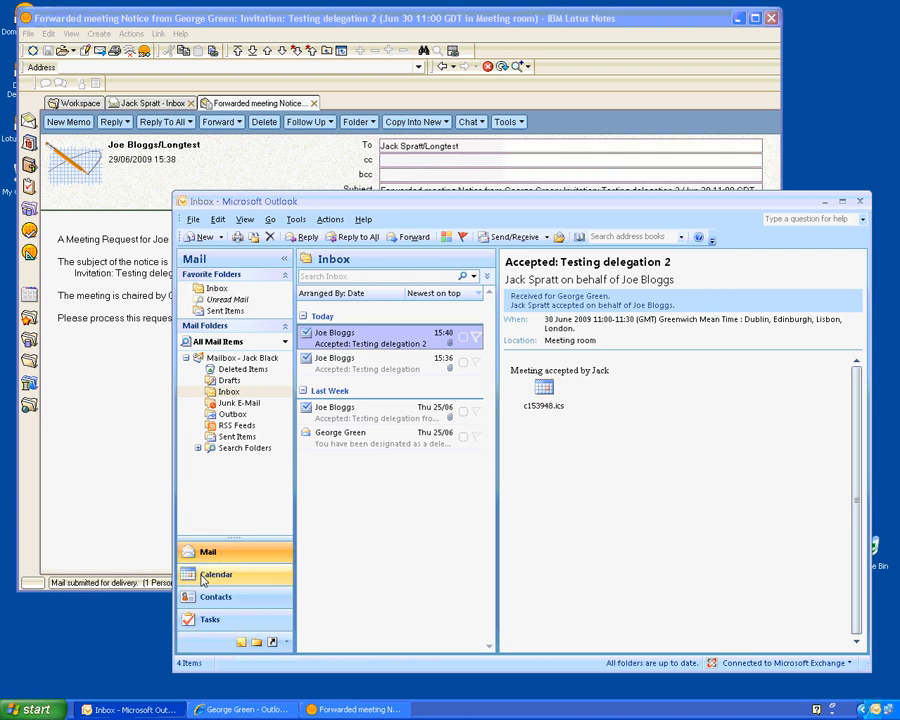
# - Open the Tuesday 11:00 'Testing delegation 2' meeting and show its Tracking view: 1 accepted, 0 declined
pyautogui.click(205, 577)
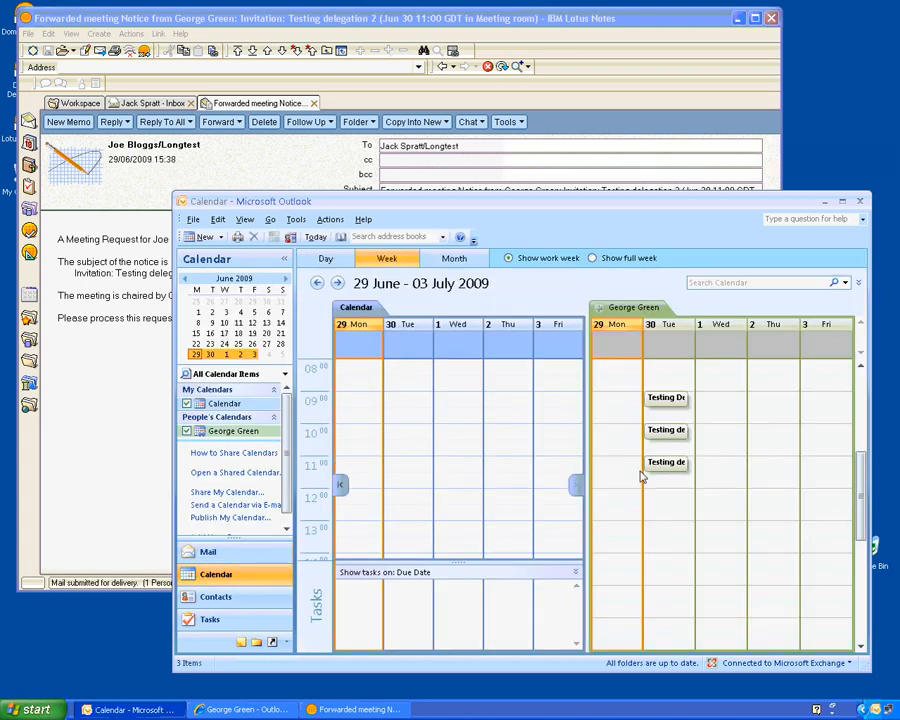
pyautogui.doubleClick(655, 466)
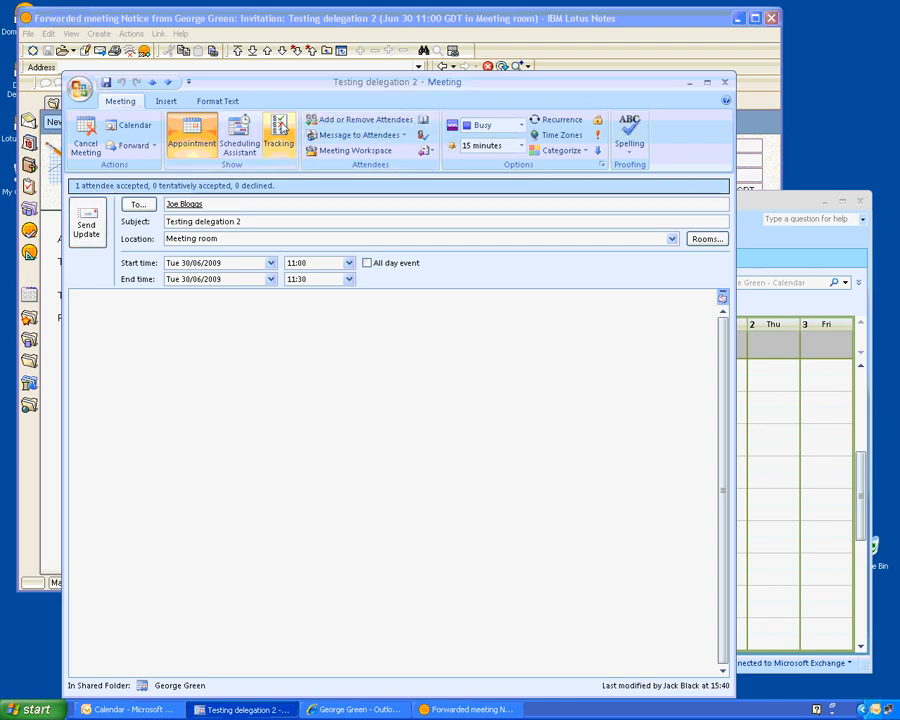
pyautogui.click(279, 130)
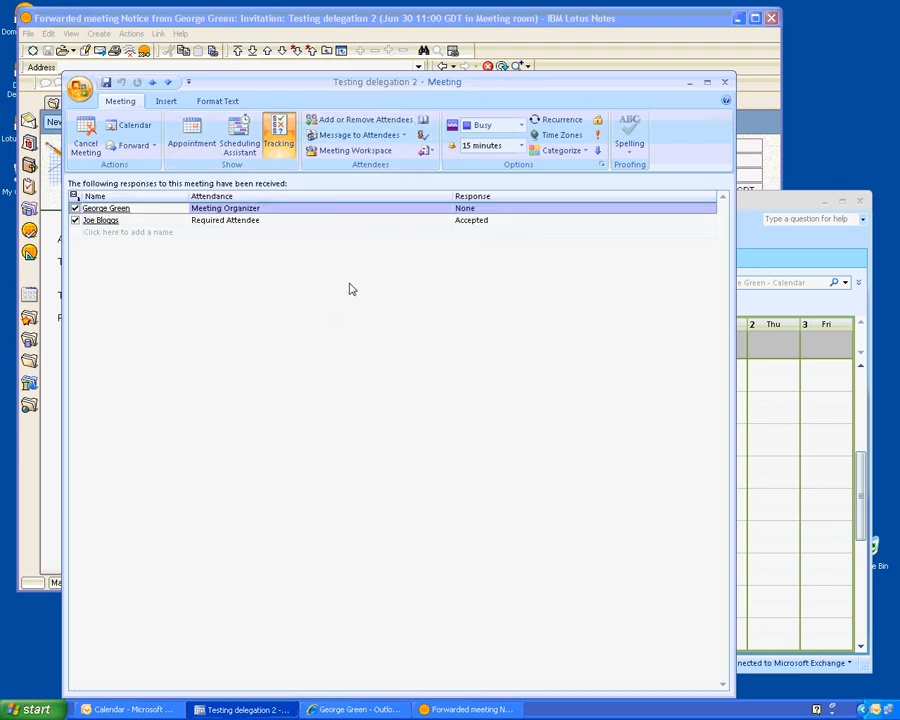